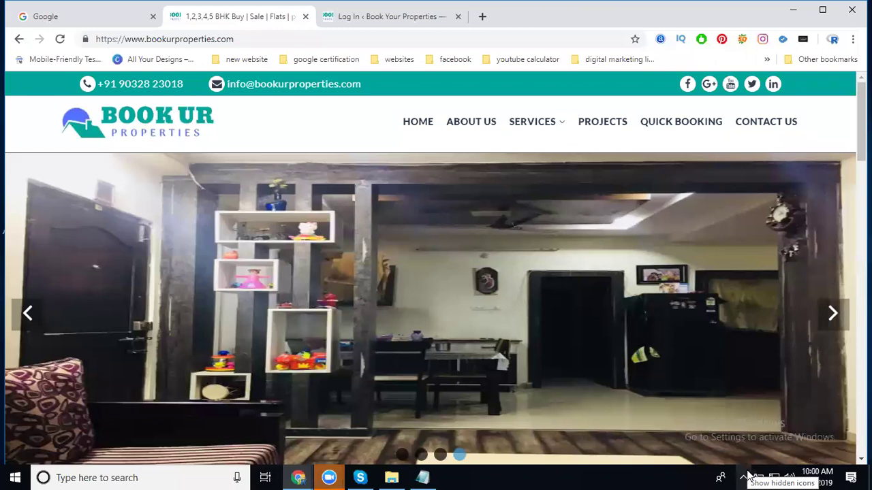
Look over the Book Ur Properties homepage and log in to the site's WordPress admin with the prefilled credentials
scroll(401, 234, down, 1)
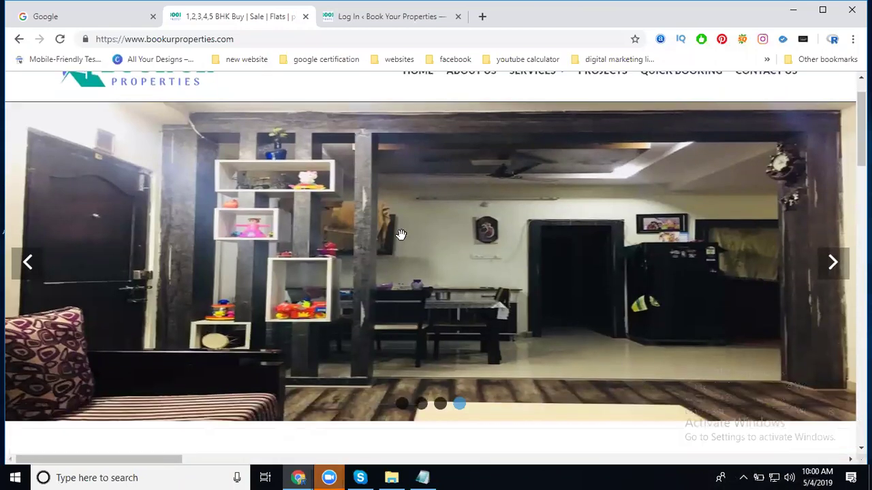
scroll(400, 234, down, 5)
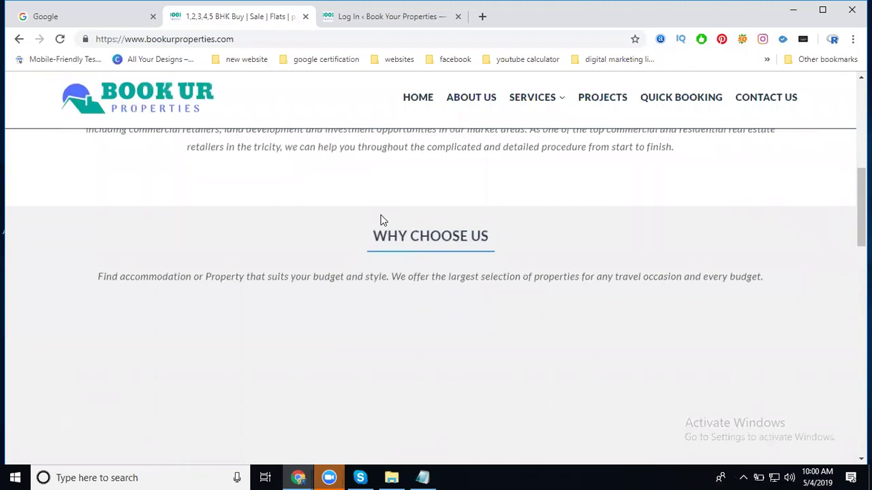
scroll(381, 218, down, 5)
scroll(381, 220, up, 6)
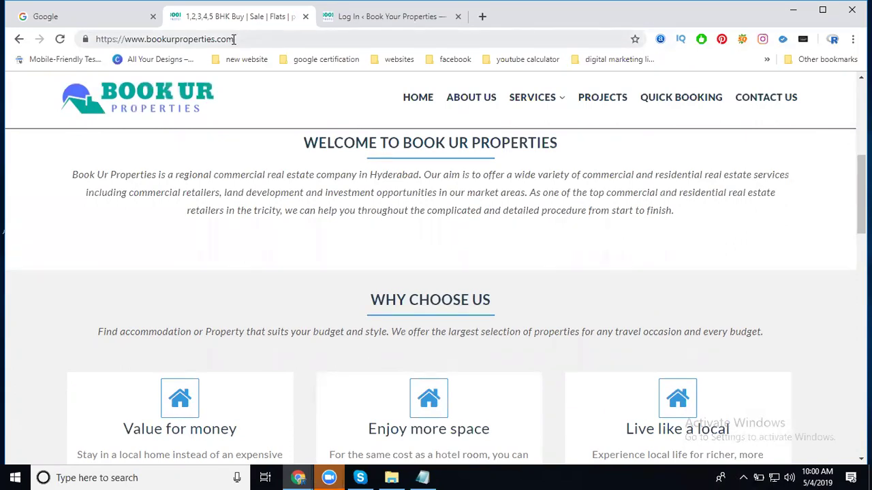
click(357, 25)
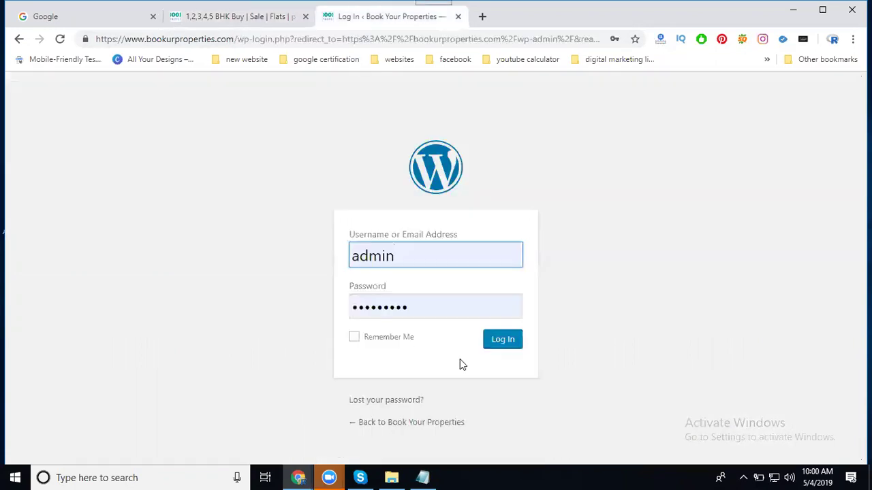
click(496, 345)
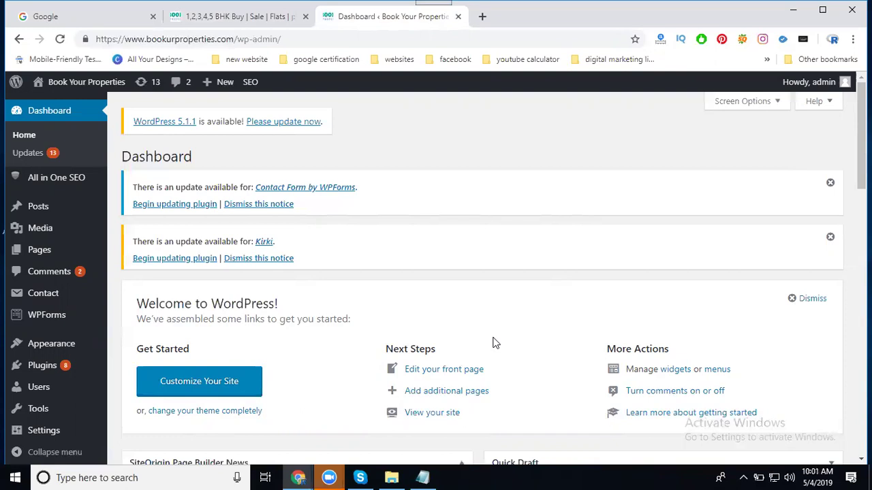
Open wordpress.com in a new browser tab
click(483, 16)
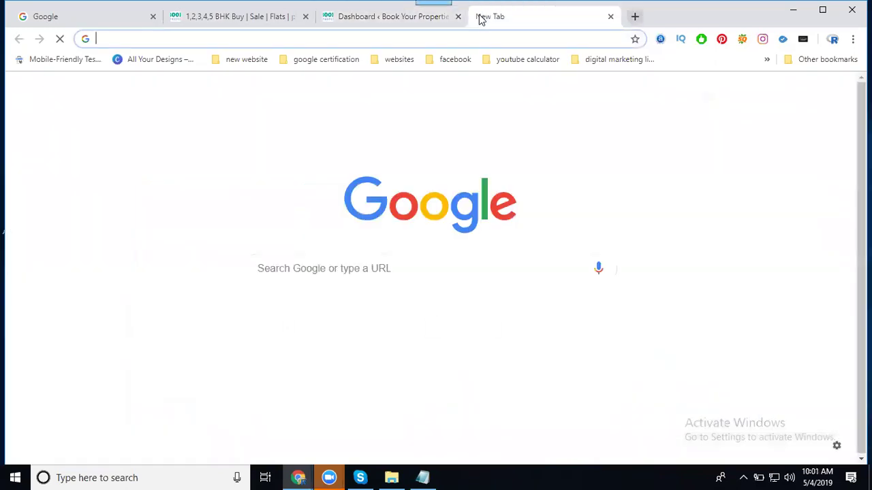
text(wordpress.com)
key(Return)
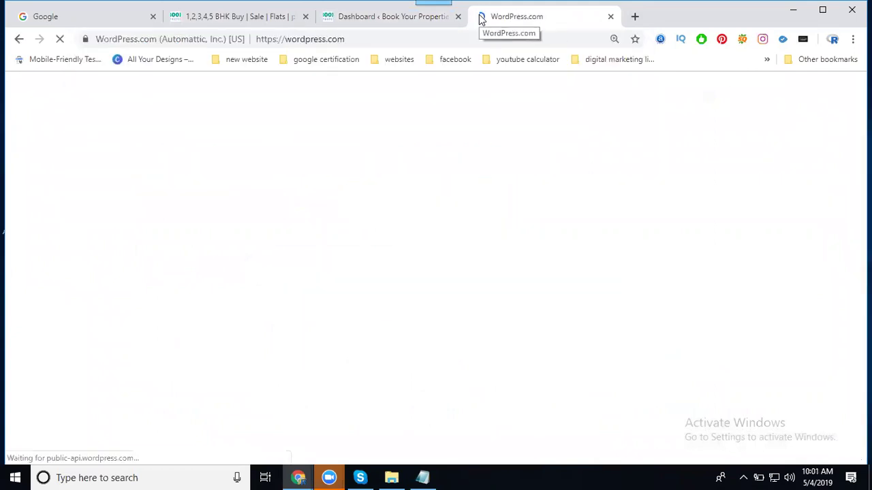
Open wordpress.org in another new browser tab
click(634, 17)
text(w)
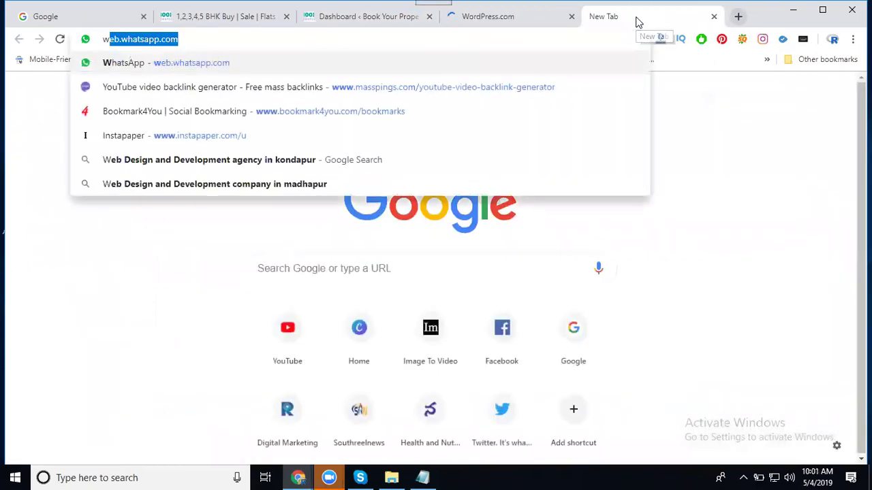
text(ordpres)
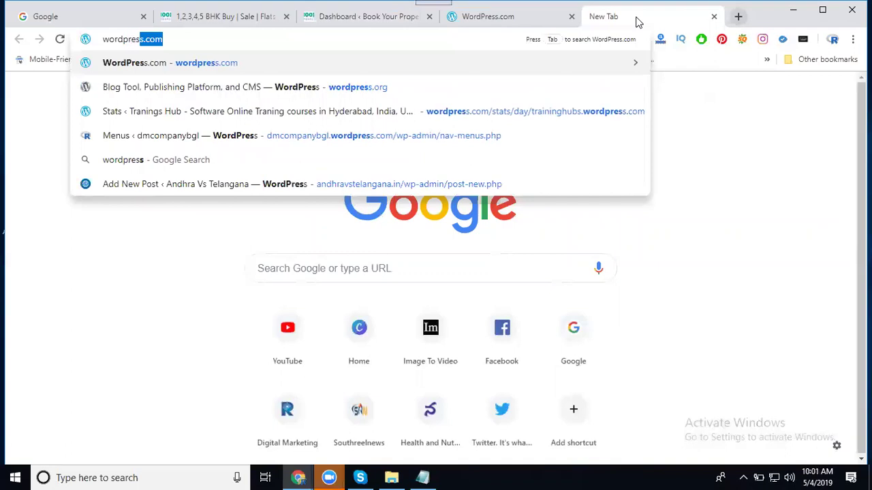
text(s.or)
key(Return)
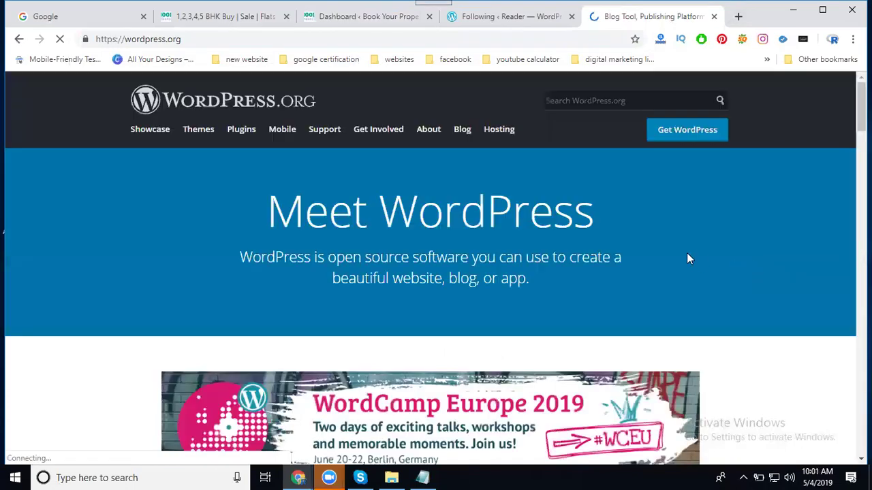
Look through the WordPress.org homepage, including the showcase sites and the Powerful Features section
scroll(615, 227, down, 6)
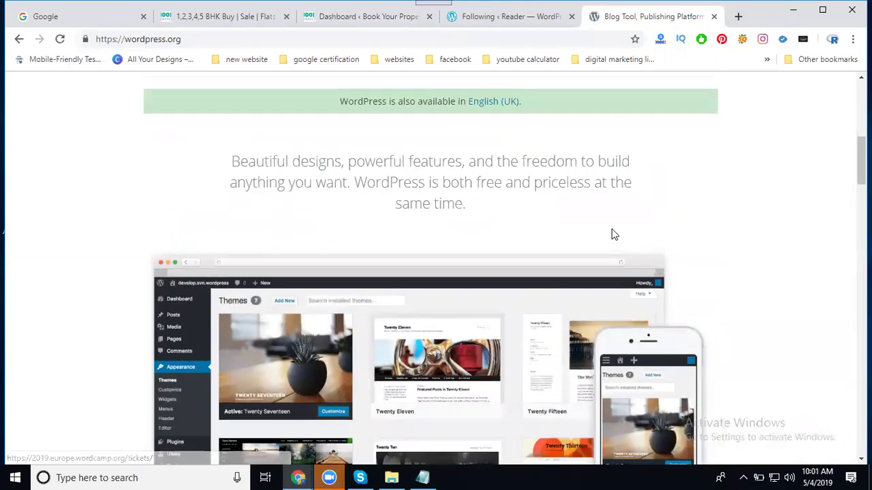
scroll(612, 235, down, 4)
scroll(380, 198, down, 4)
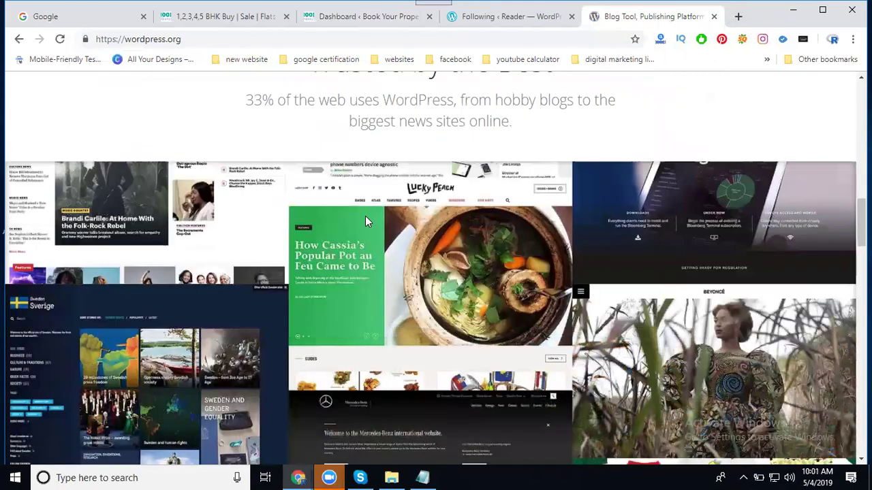
scroll(408, 218, down, 10)
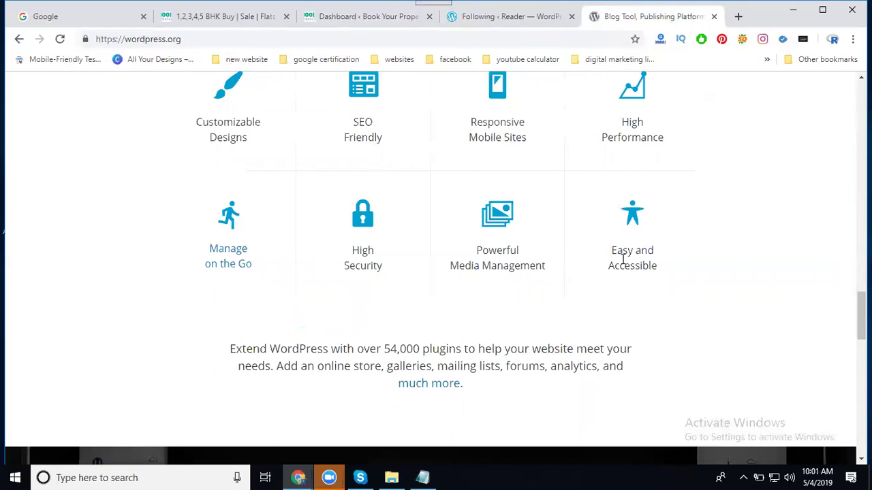
scroll(358, 252, up, 10)
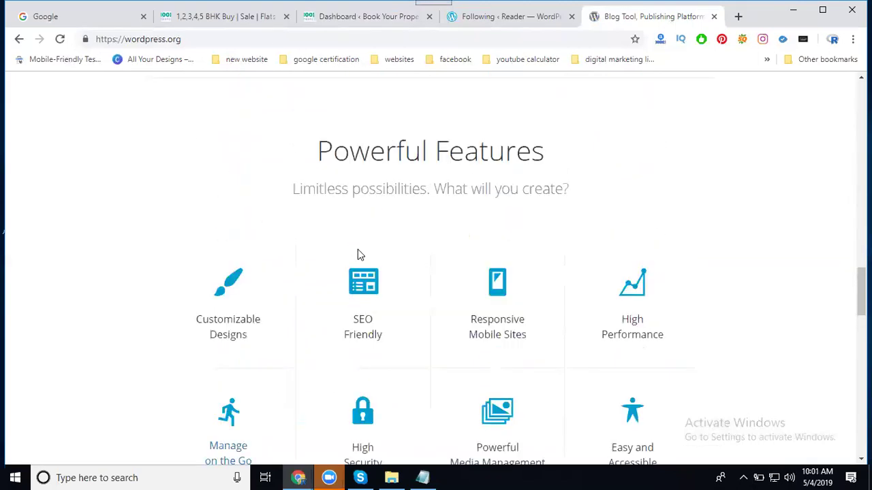
scroll(357, 253, up, 2)
Open the WordPress.org Theme Directory and browse its Popular and Latest themes
click(193, 137)
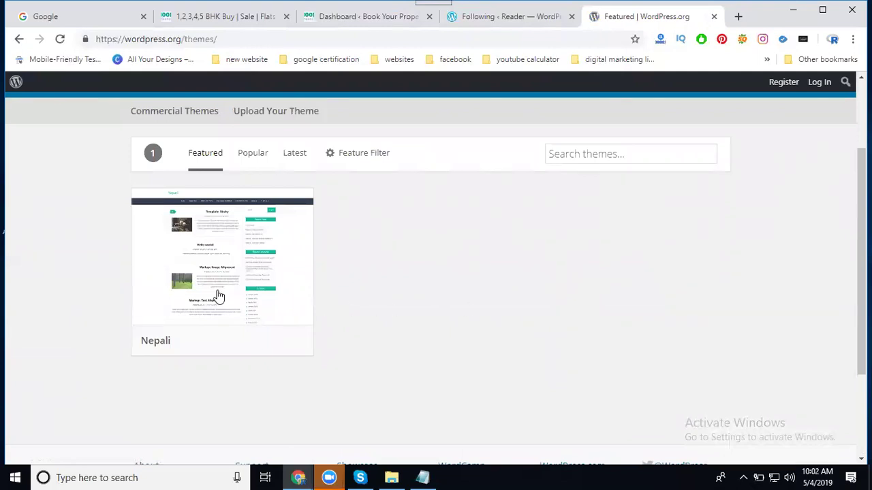
scroll(554, 290, up, 2)
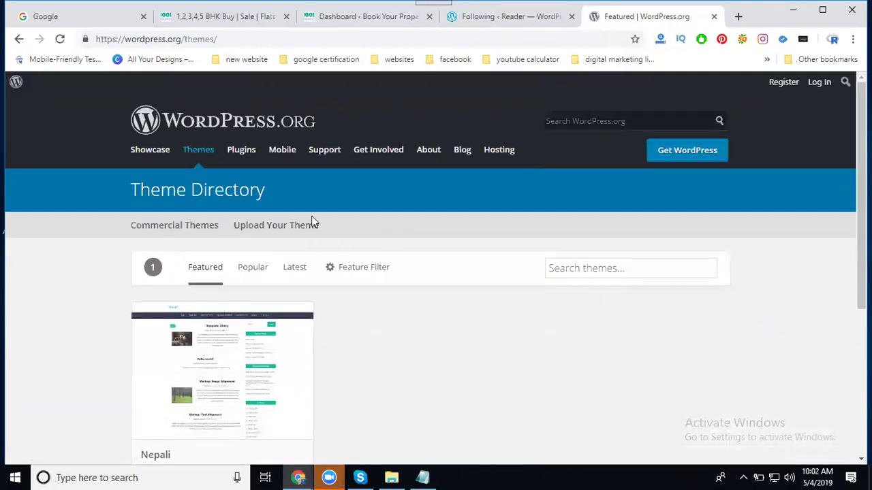
click(243, 267)
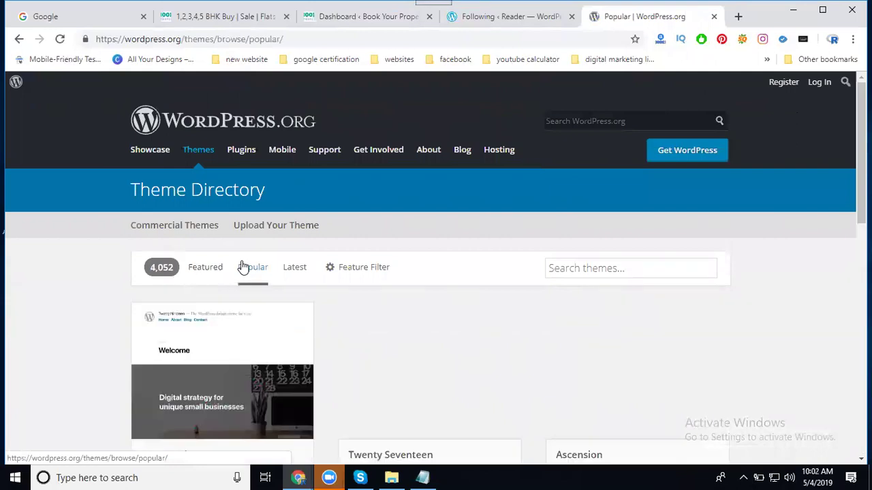
click(289, 269)
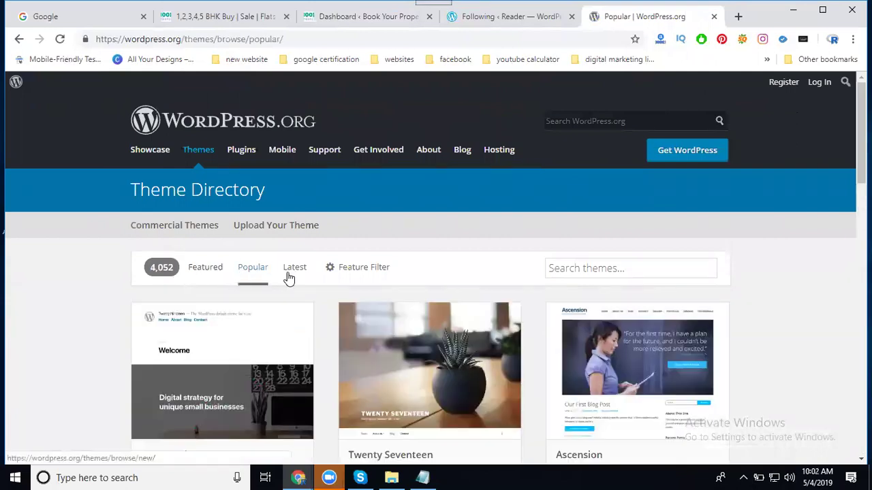
scroll(829, 259, down, 5)
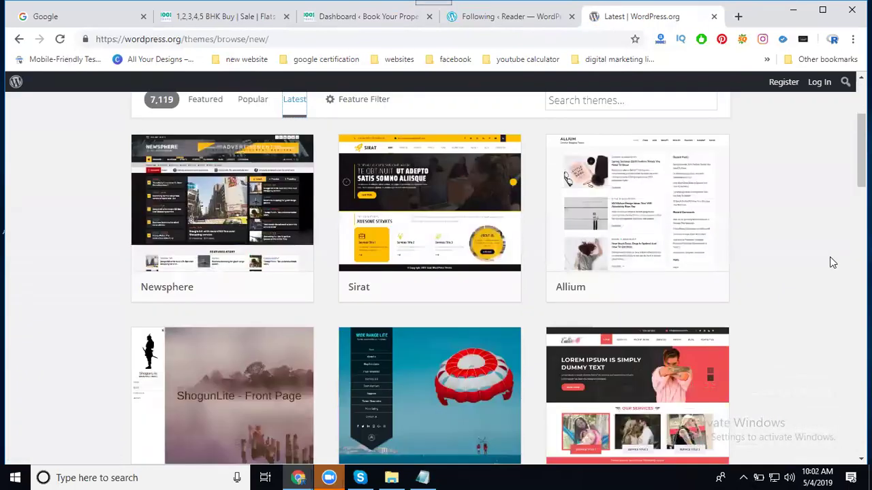
scroll(830, 263, down, 1)
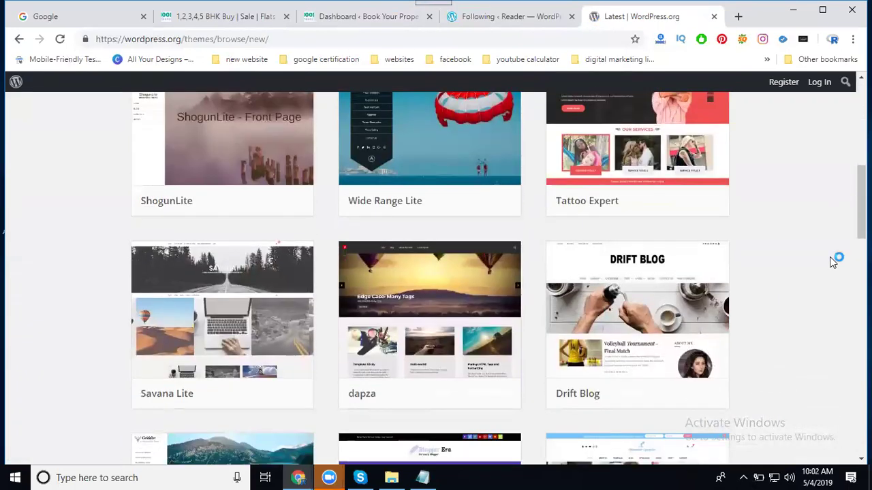
scroll(830, 263, up, 6)
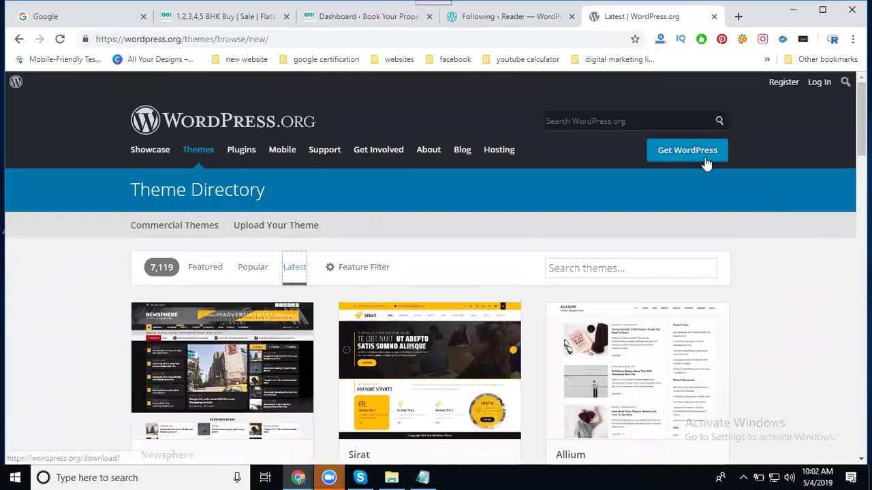
Open the Get WordPress page, highlight the download part of its address and view the WordPress 5.1.1 download option
click(706, 159)
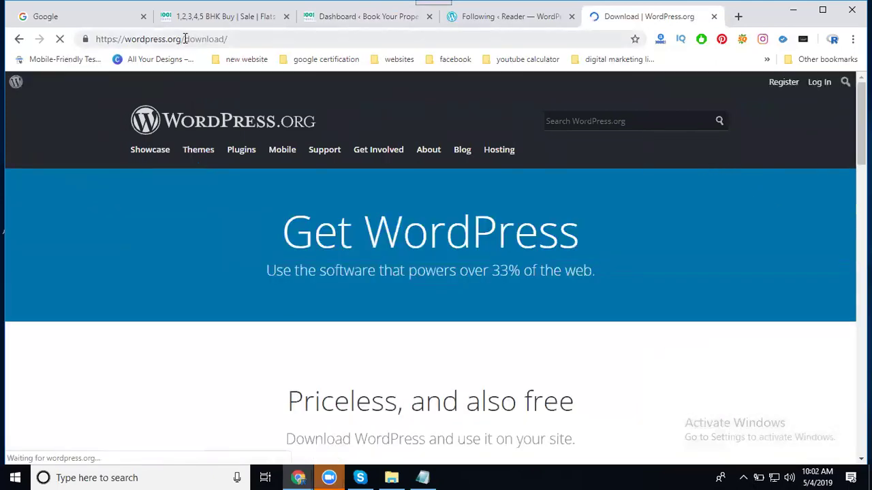
drag(184, 39, 254, 42)
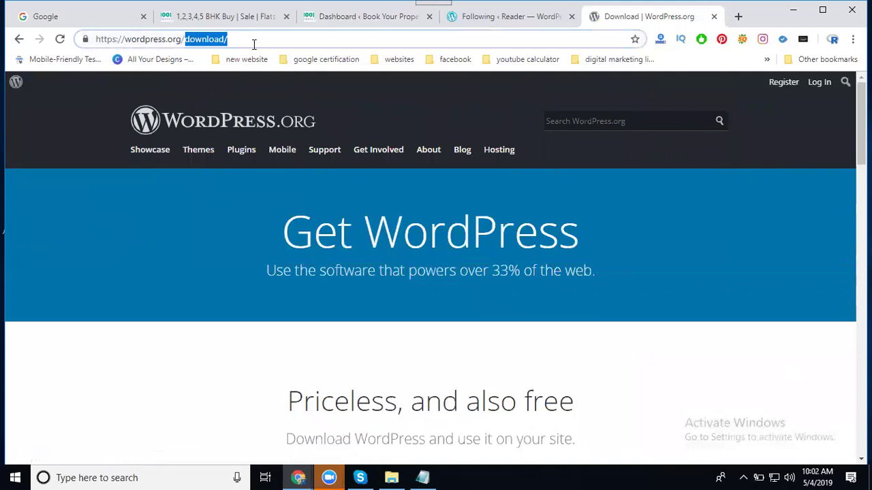
scroll(501, 205, down, 4)
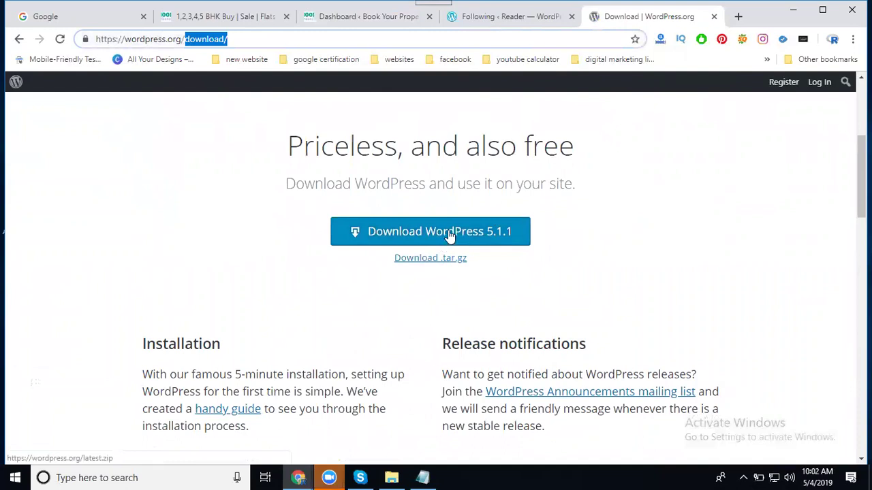
Return to the WordPress.com page and show the stats of the current site under My Sites
click(501, 17)
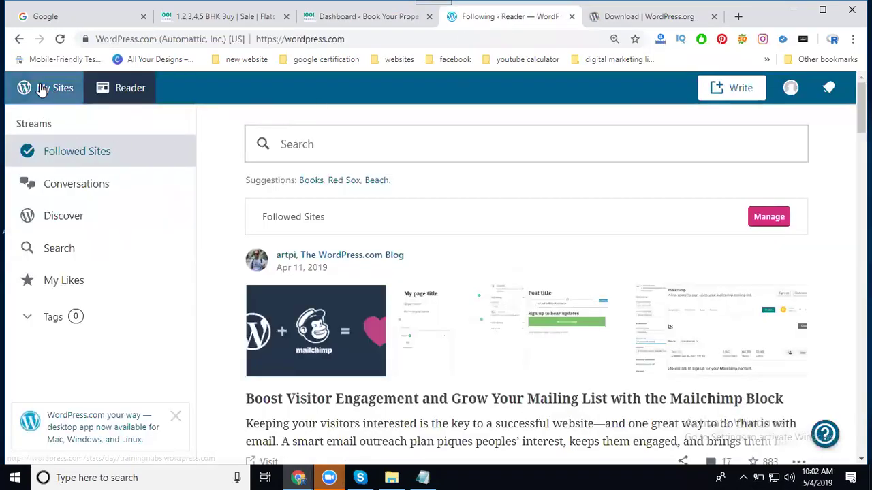
click(42, 89)
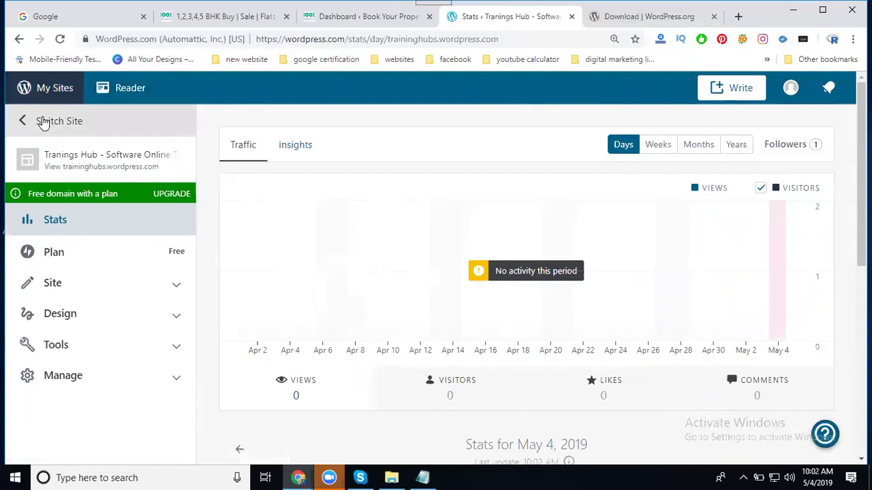
Return to the Book Your Properties dashboard and review its installed plugins, finishing at the installed-plugin search
click(329, 17)
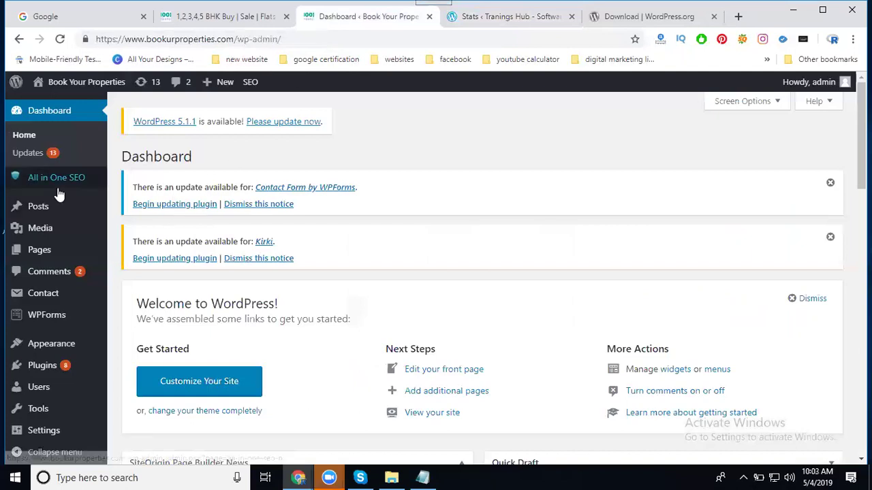
scroll(57, 186, down, 3)
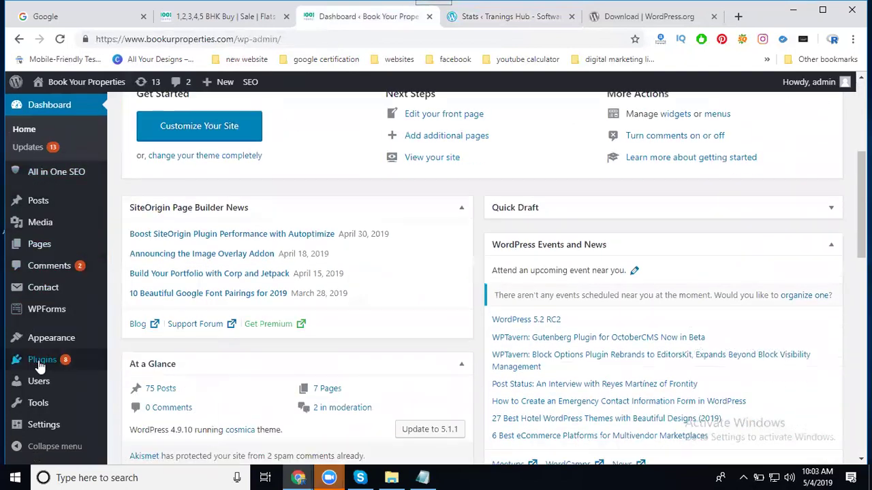
click(40, 365)
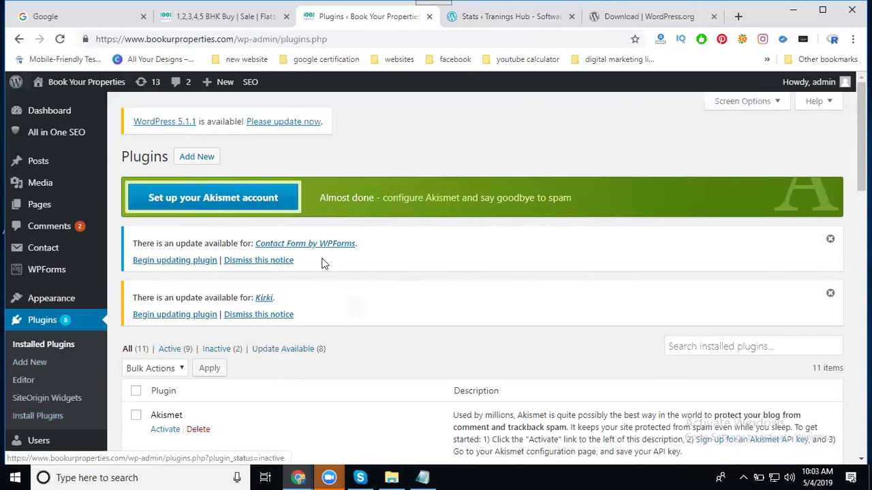
scroll(324, 266, down, 3)
scroll(324, 269, down, 2)
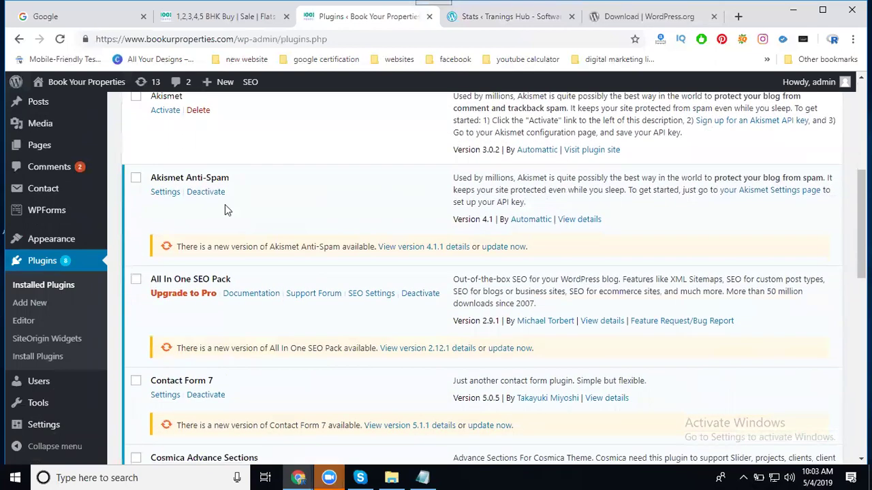
scroll(212, 320, down, 2)
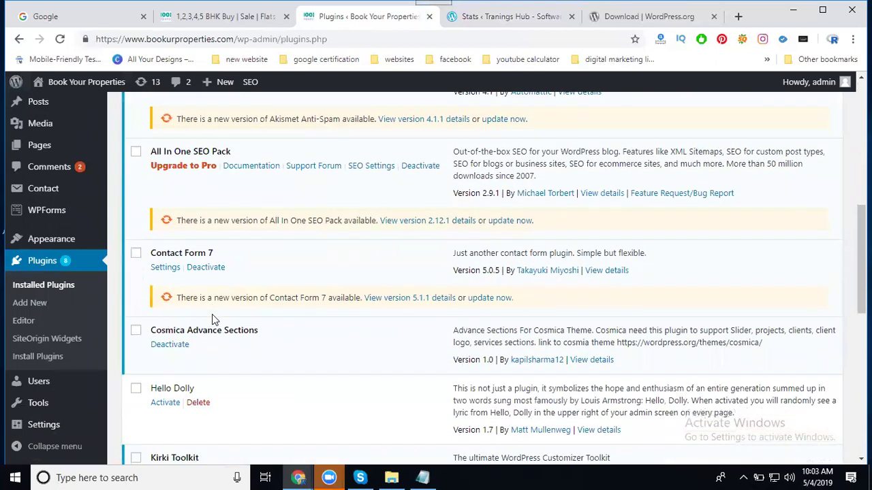
scroll(212, 314, down, 2)
scroll(212, 314, up, 9)
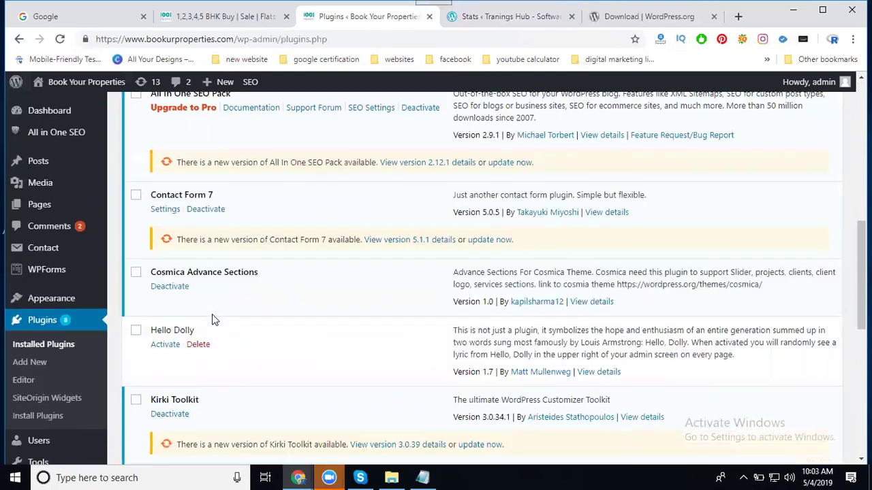
click(733, 346)
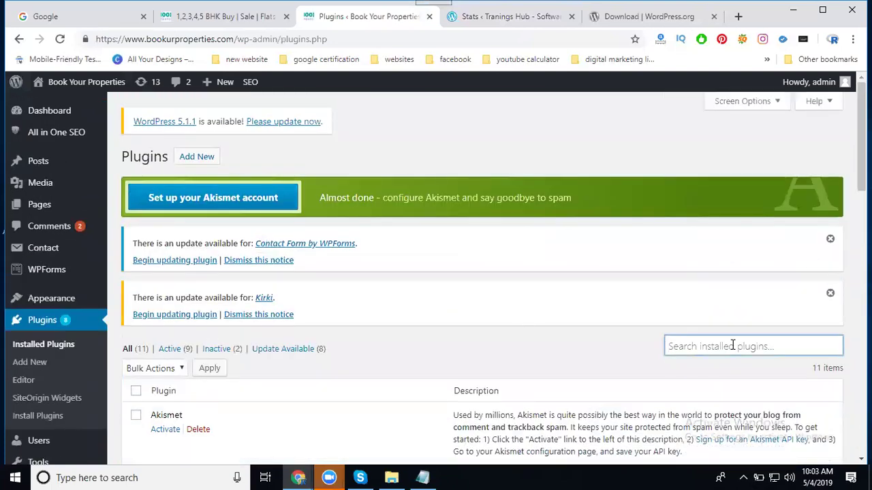
Return to the WordPress.com page and switch the current site to dmcompanybgl
click(504, 16)
click(62, 121)
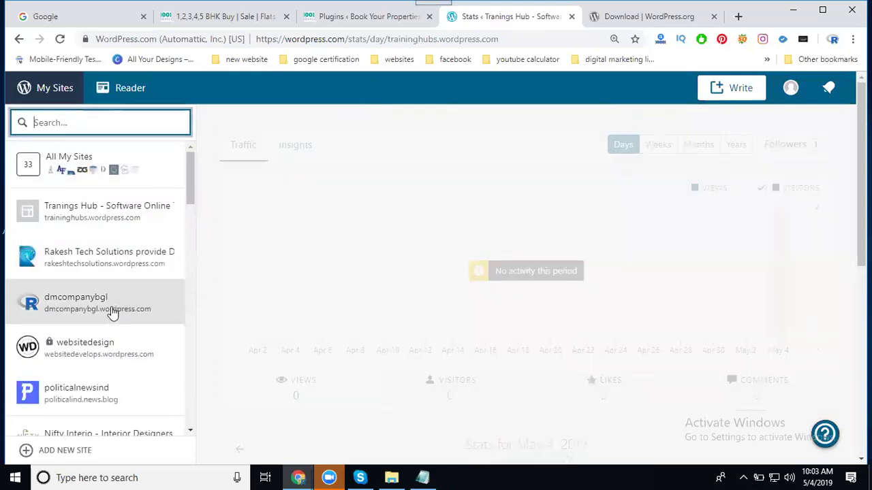
click(113, 311)
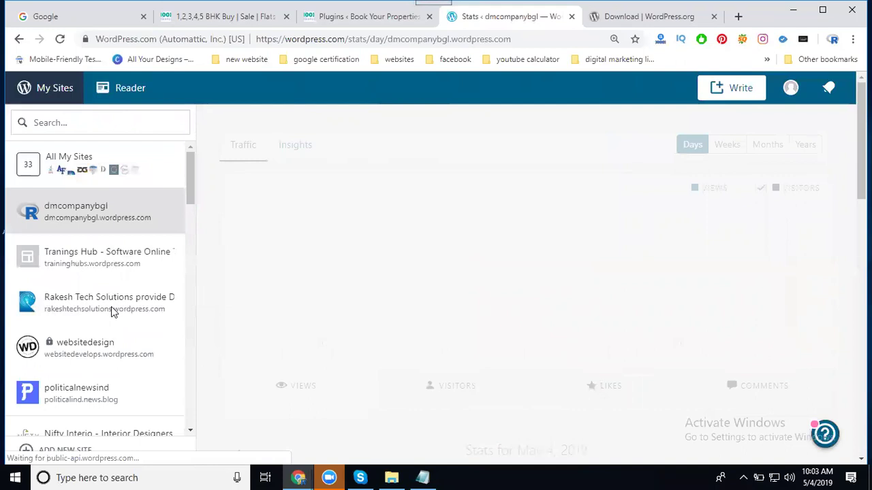
Preview the dmcompanybgl site, open its live page and copy its address
click(125, 167)
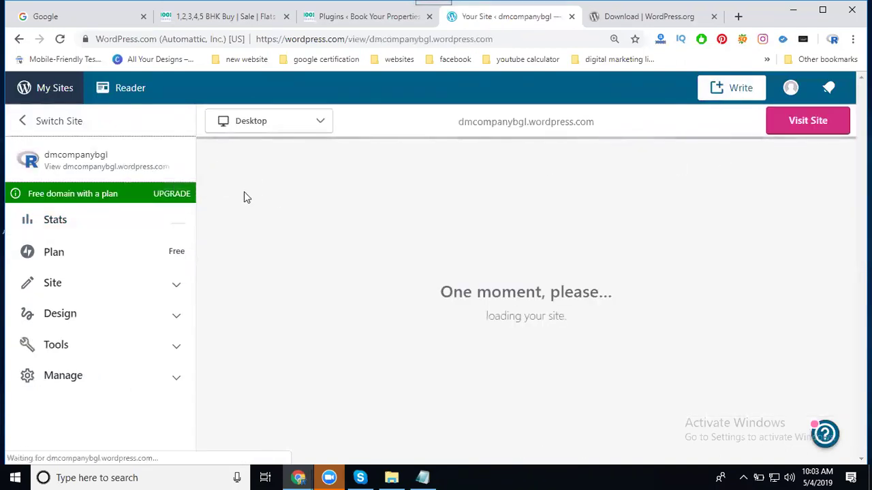
click(818, 120)
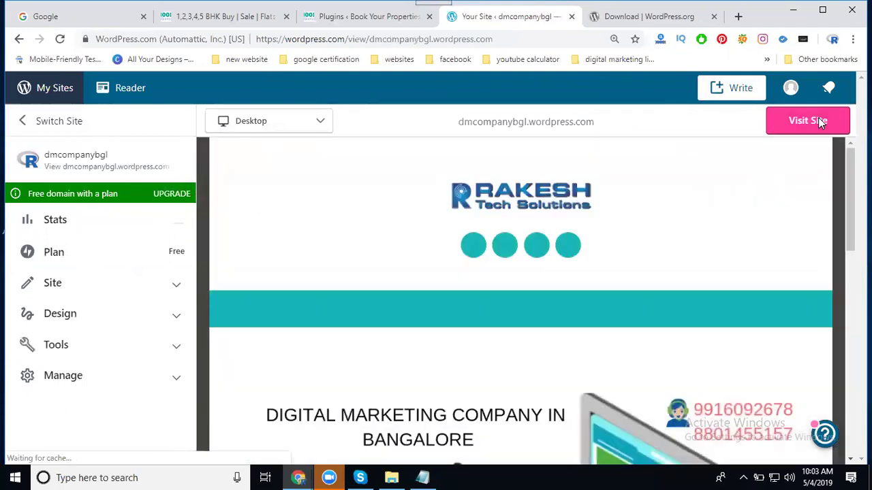
click(444, 38)
key(ctrl+c)
click(648, 15)
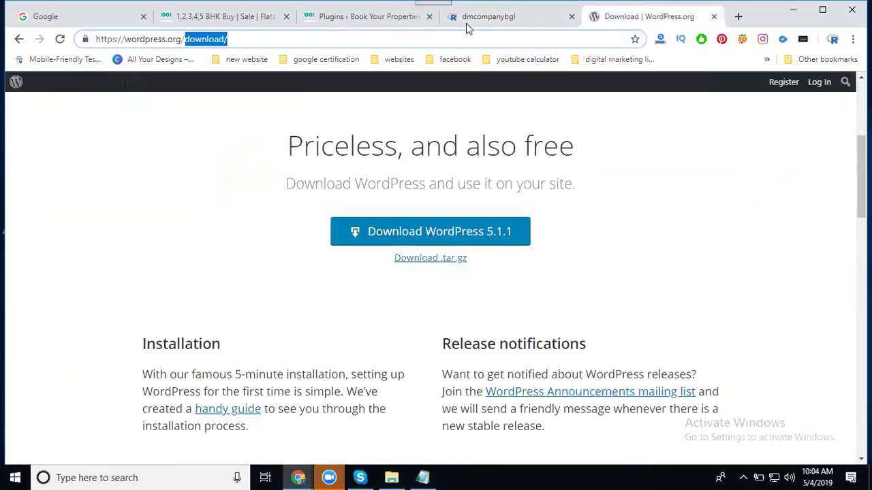
click(385, 34)
key(ctrl+v)
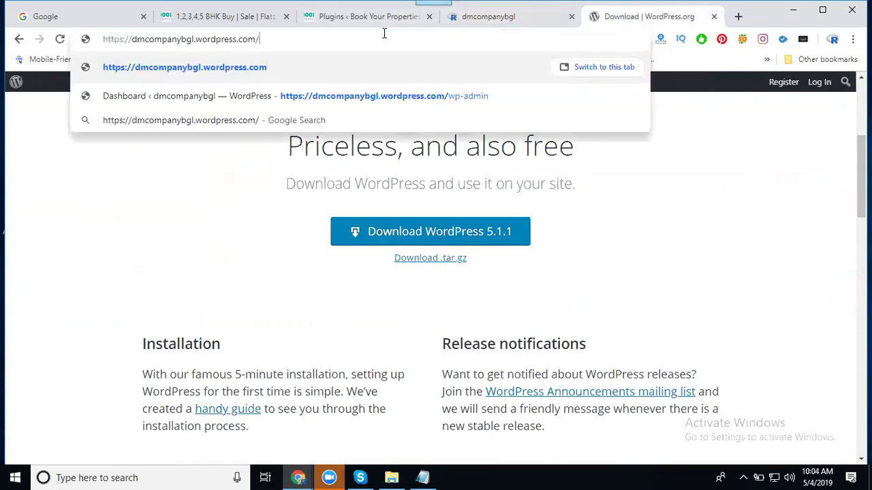
text(wp-admin)
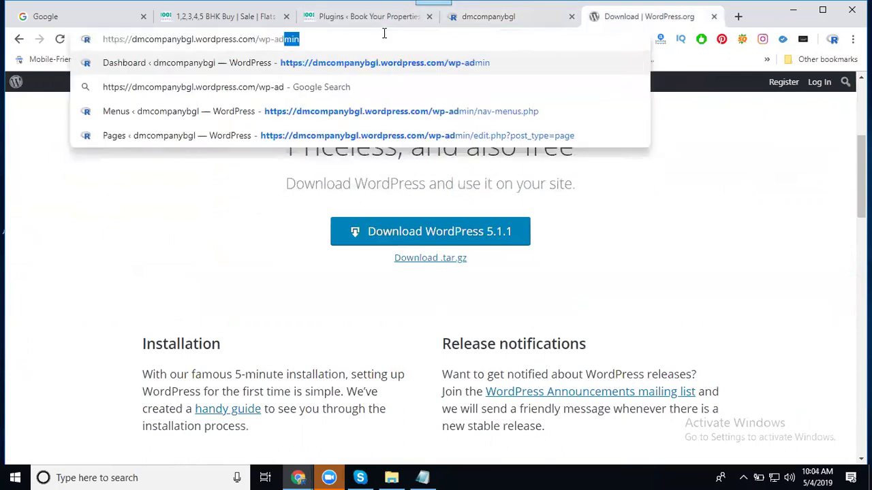
key(Return)
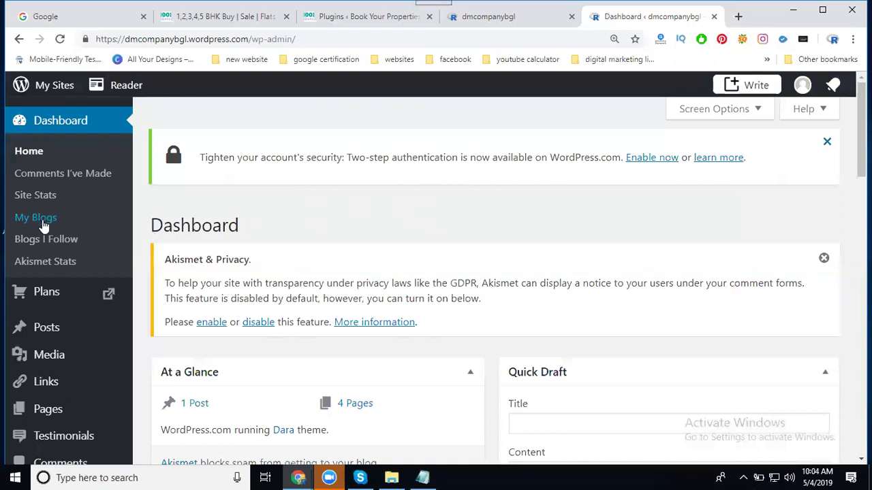
Open the plugin browser from the dmcompanybgl dashboard and view the Yoast SEO plugin's page
scroll(55, 224, down, 3)
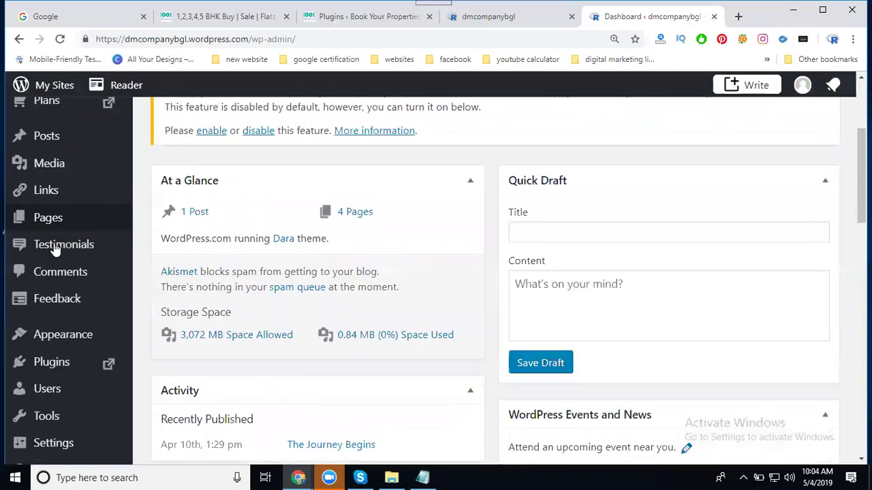
click(55, 363)
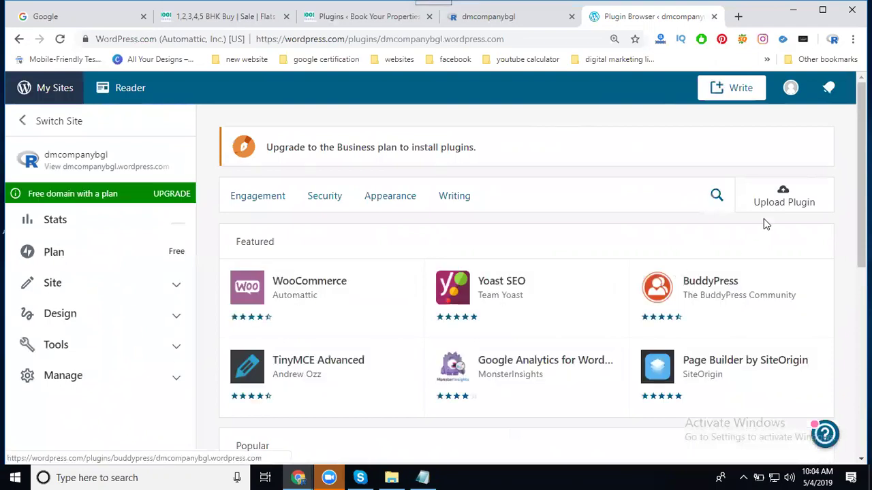
click(511, 285)
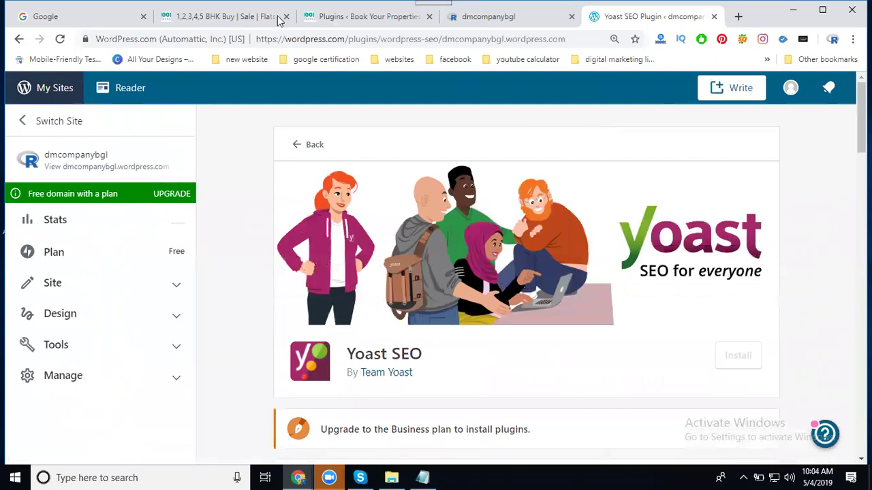
Switch to the Book Your Properties dashboard and search its installed plugins for "yoast"
click(331, 17)
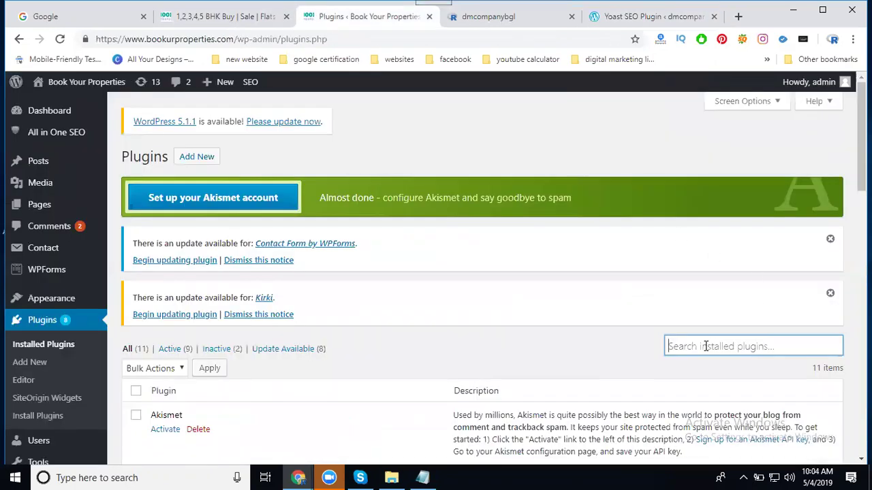
text(yoast)
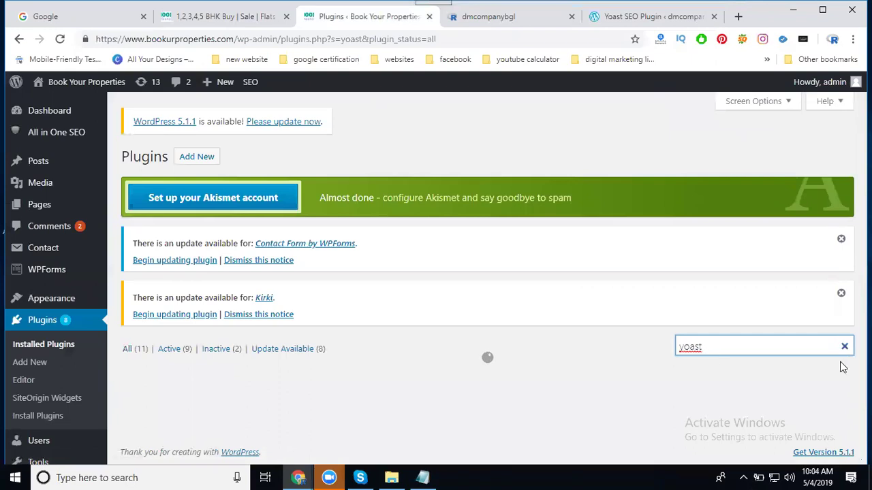
scroll(613, 226, down, 1)
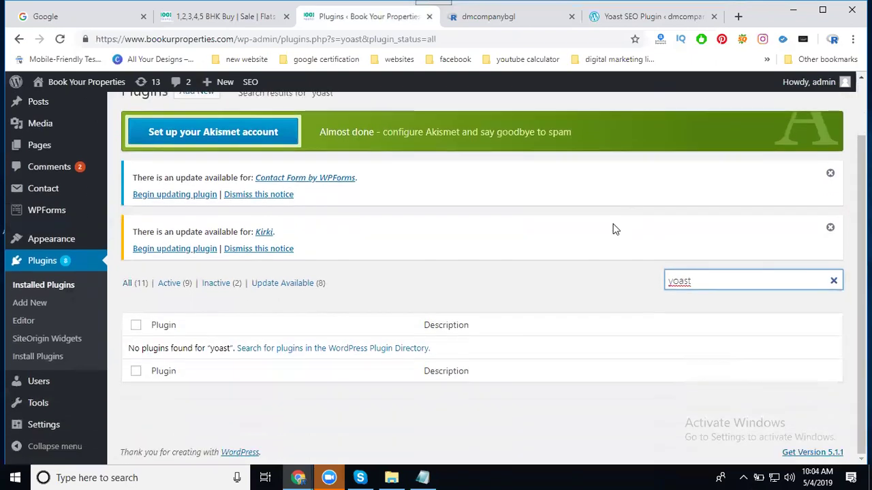
scroll(507, 255, up, 1)
scroll(508, 255, up, 1)
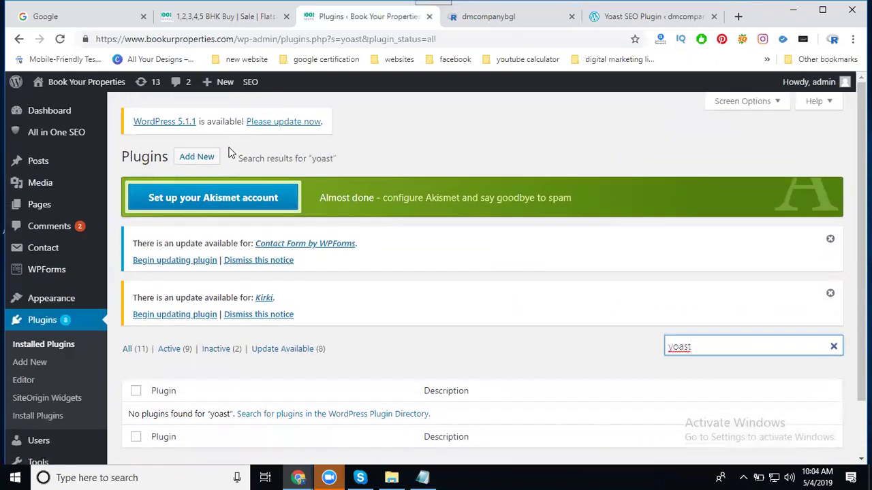
Search for new plugins to add to Book Your Properties with the keyword "yoast" and view the Yoast SEO entry
click(189, 164)
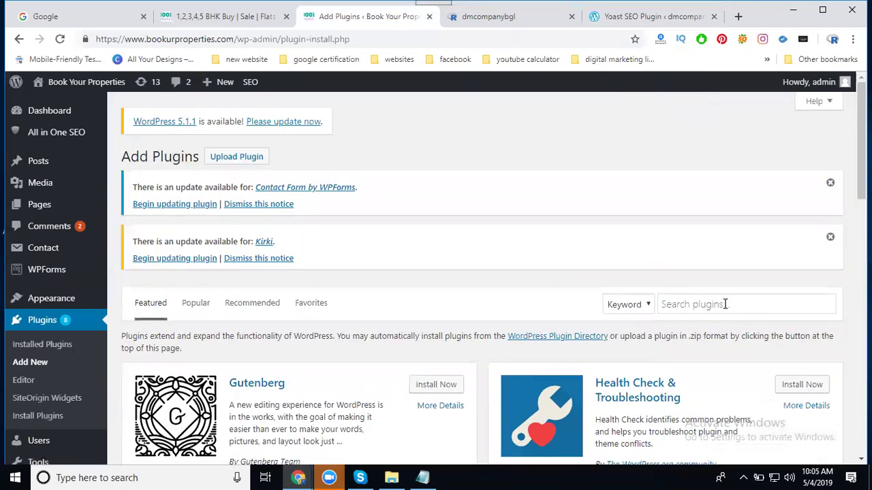
click(726, 304)
text(yoast)
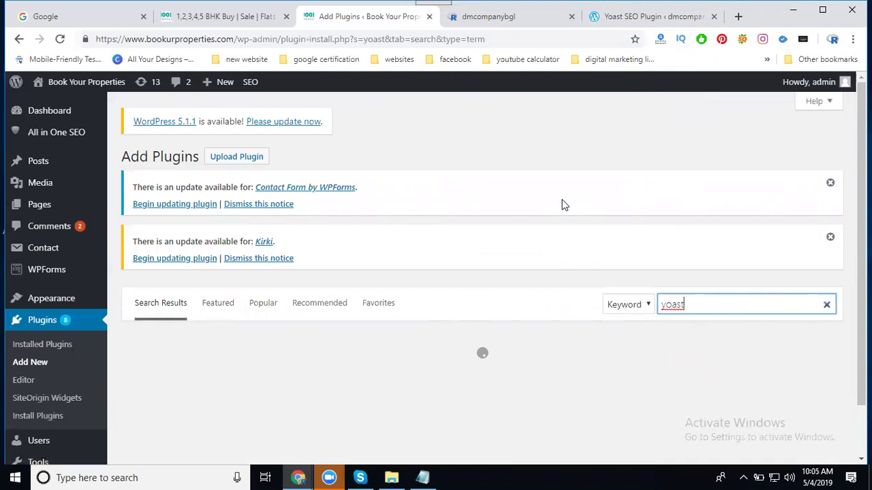
scroll(563, 204, down, 3)
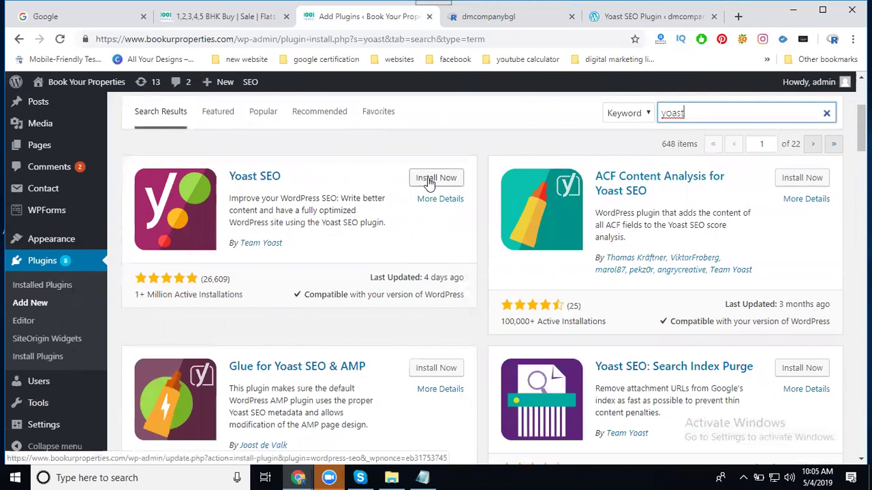
Revisit the WordPress.com Yoast SEO page, compare the Book Ur Properties and dmcompanybgl homepages, and finish at the Book Ur Properties banner
click(618, 18)
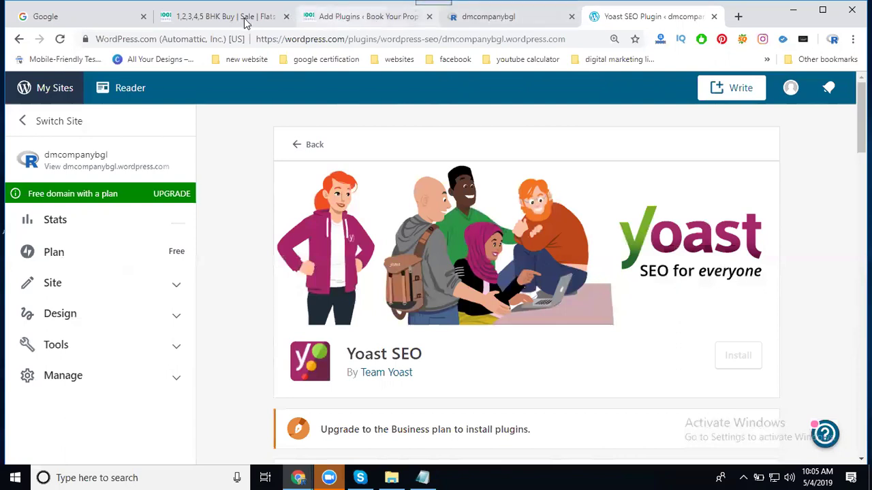
click(208, 19)
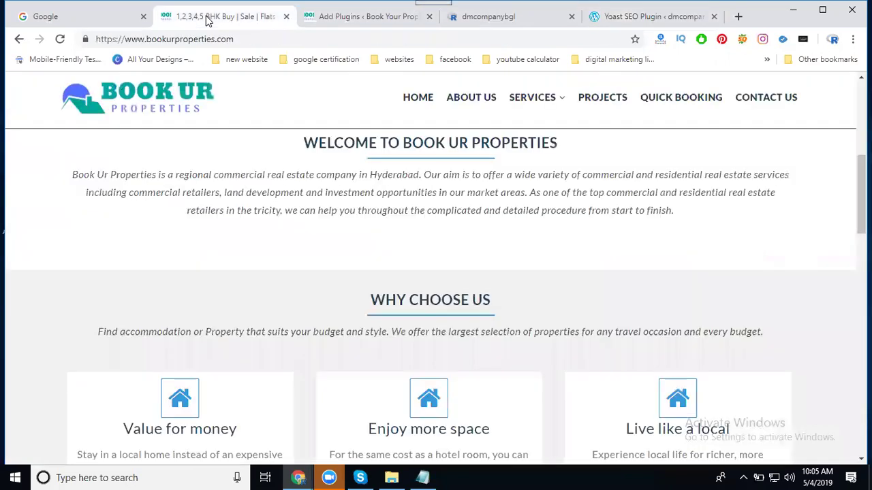
click(481, 16)
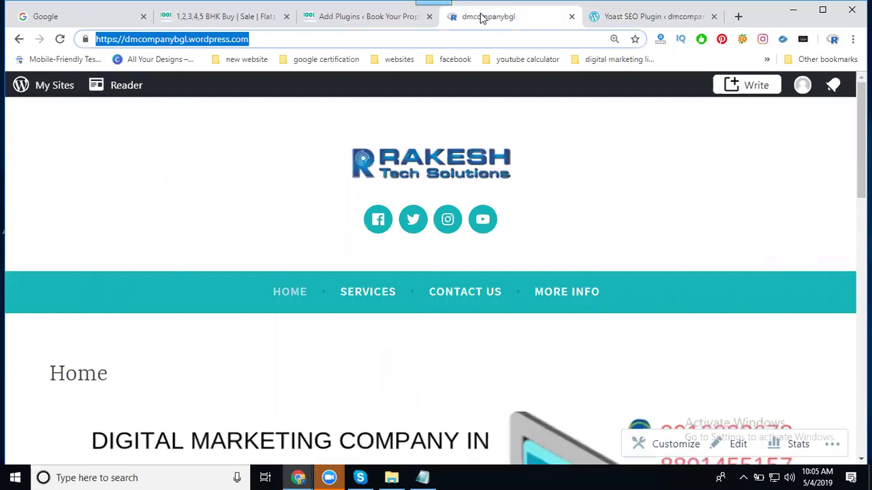
click(190, 20)
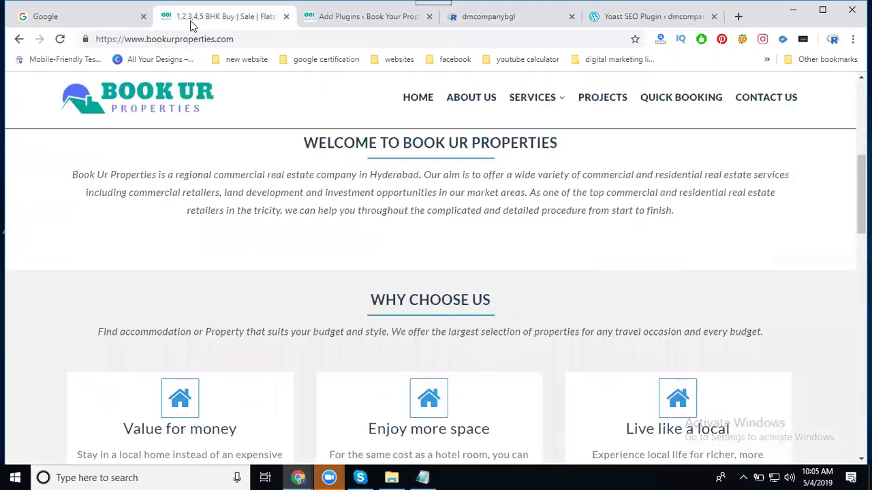
scroll(329, 188, up, 5)
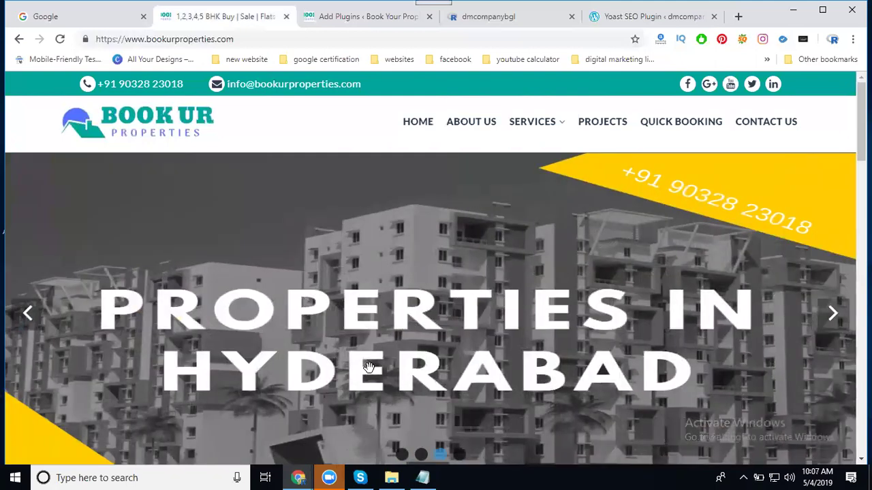
Compare the Yoast SEO install options in the Book Your Properties plugin search and on the WordPress.com plugin page
click(351, 21)
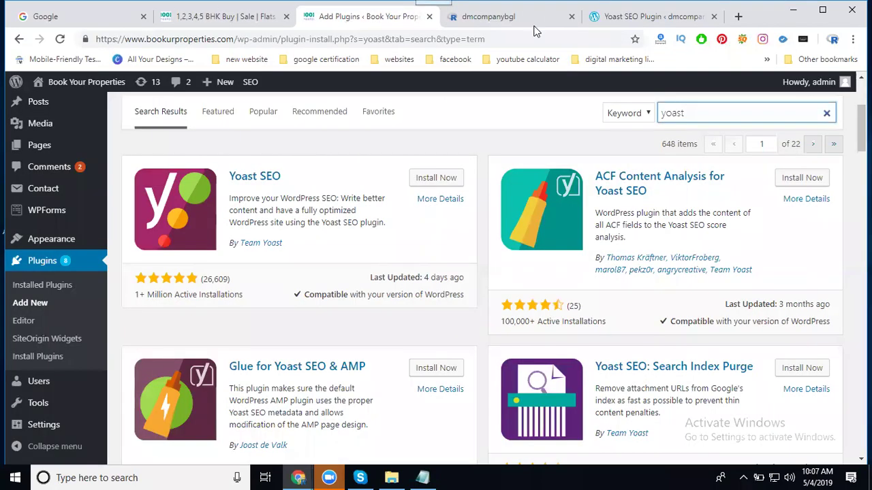
click(628, 18)
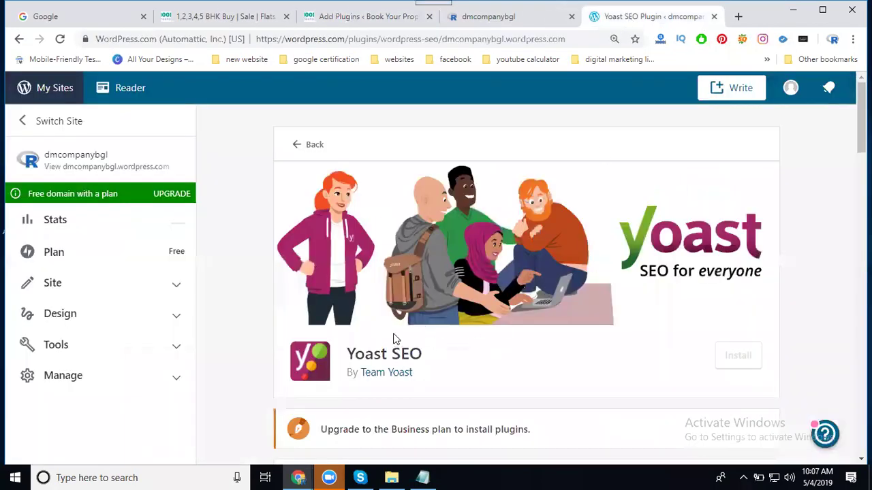
scroll(403, 231, down, 1)
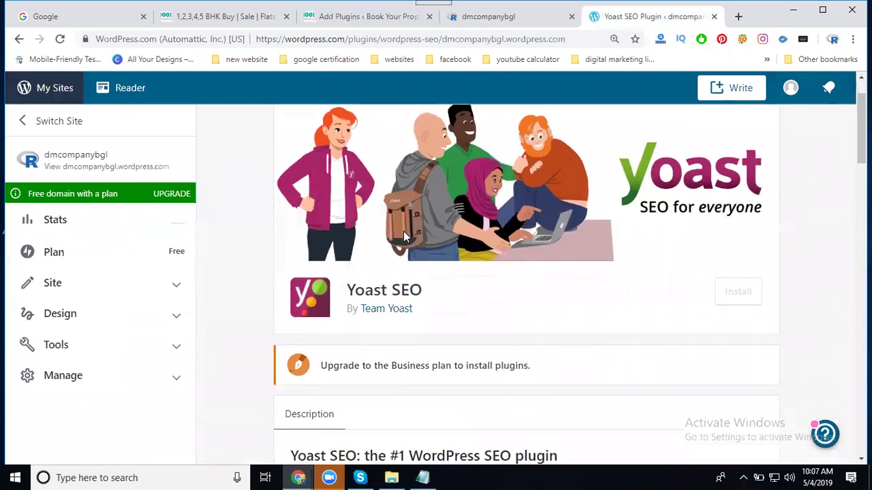
Review the Book Ur Properties homepage sections, and examine the dmcompanybgl homepage down to its WordPress.com footer
click(212, 17)
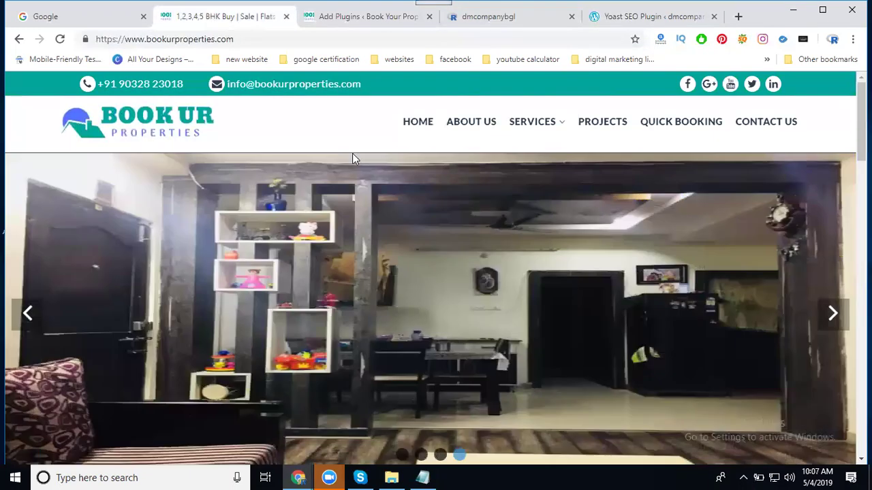
scroll(364, 205, down, 10)
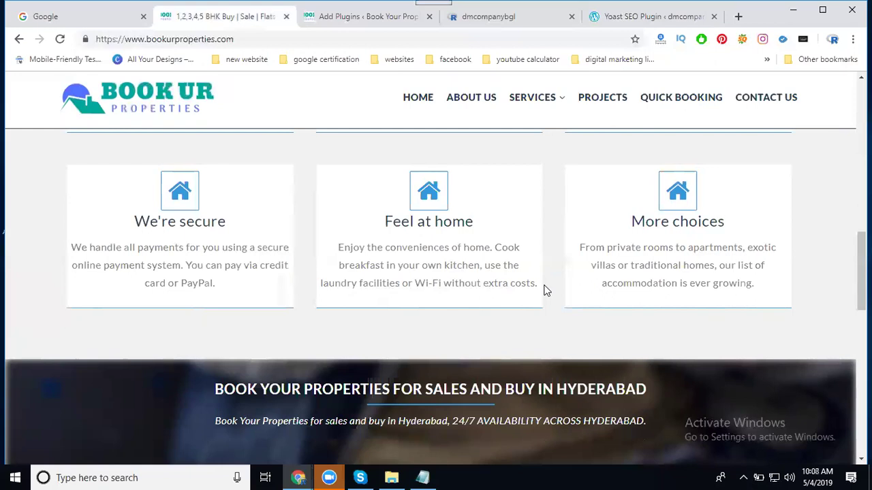
click(477, 18)
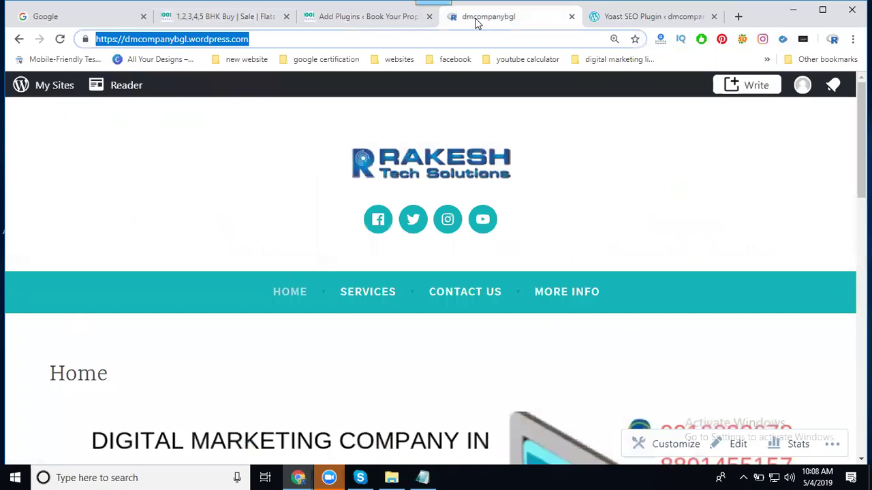
scroll(558, 173, down, 15)
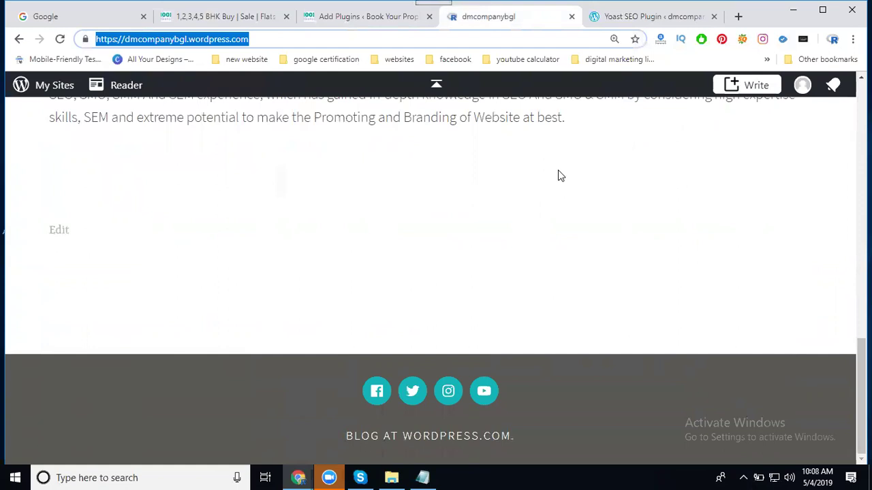
scroll(551, 175, up, 1)
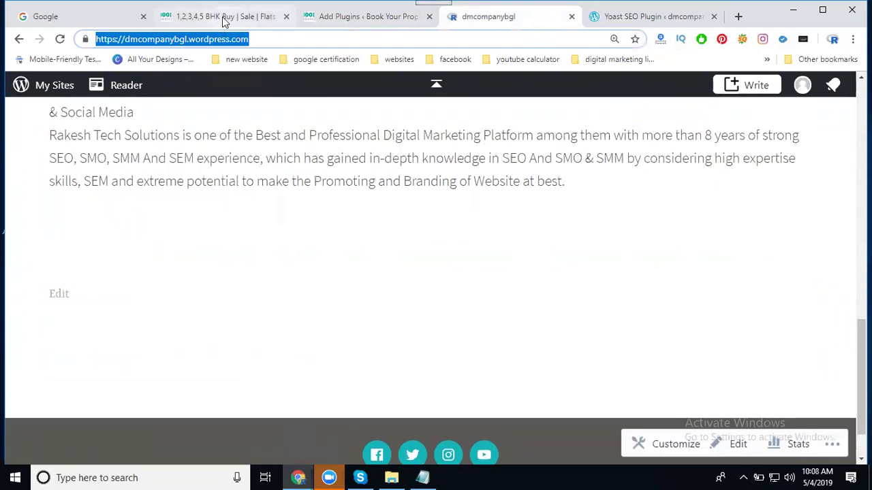
Return to the Book Ur Properties homepage and review its Why Choose Us section, banner and welcome text
click(225, 18)
scroll(500, 246, up, 4)
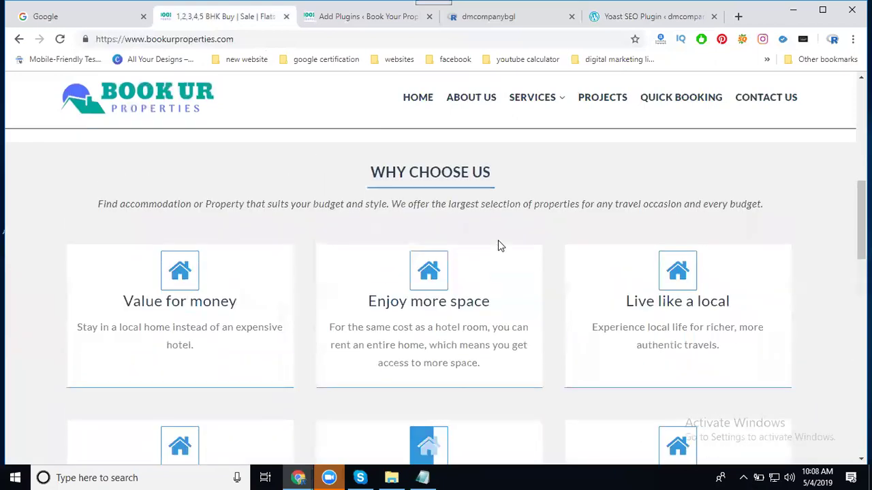
scroll(499, 247, up, 3)
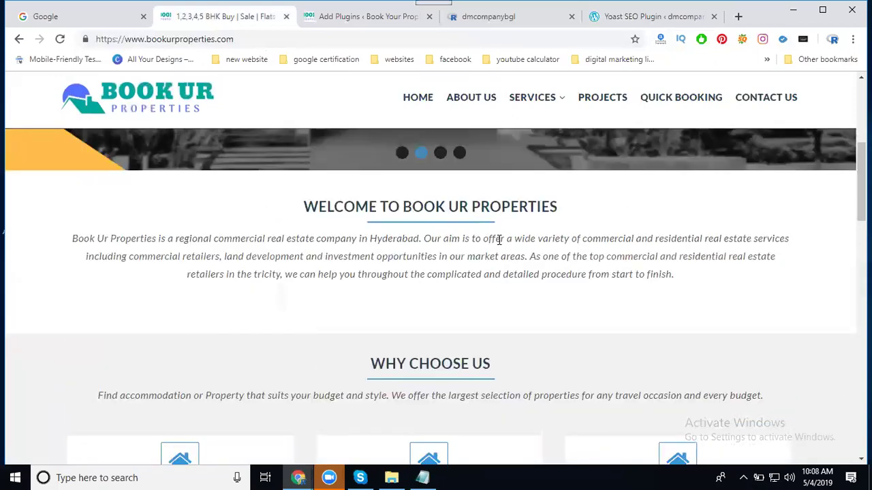
scroll(499, 240, up, 4)
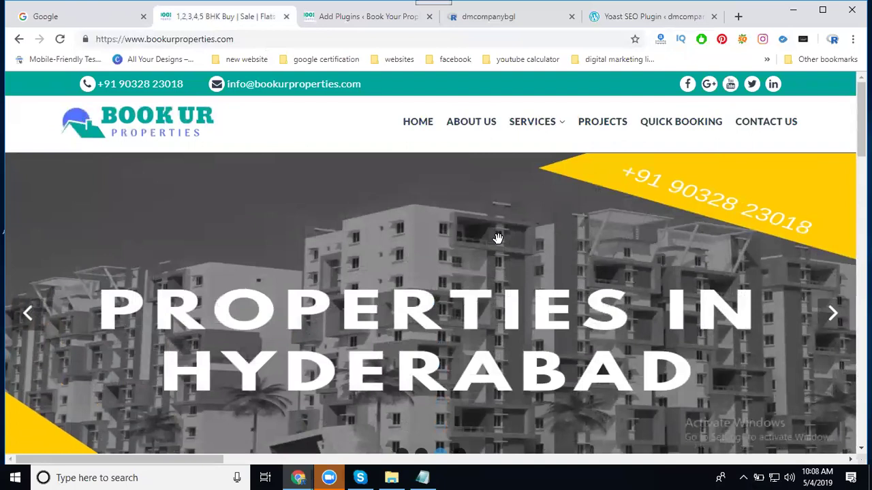
scroll(497, 238, down, 3)
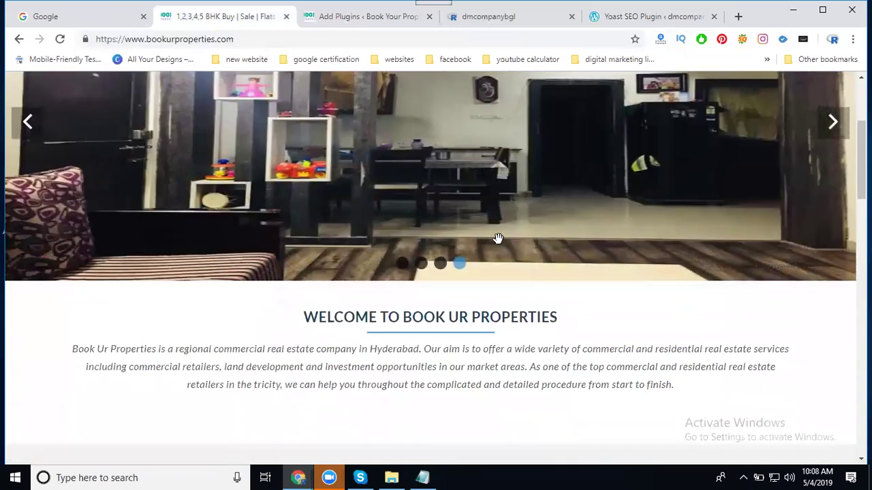
Open the installed themes of the Book Your Properties site and review them from the active Cosmica theme to Twenty Sixteen
click(353, 22)
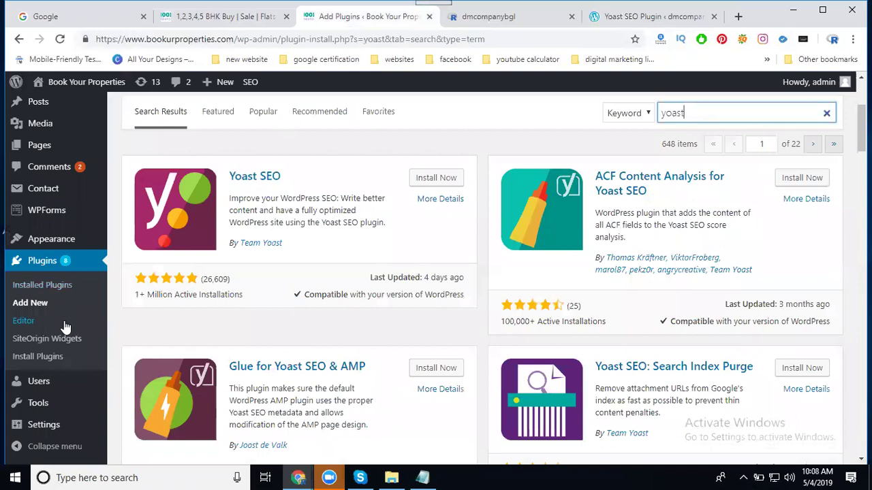
scroll(64, 328, down, 1)
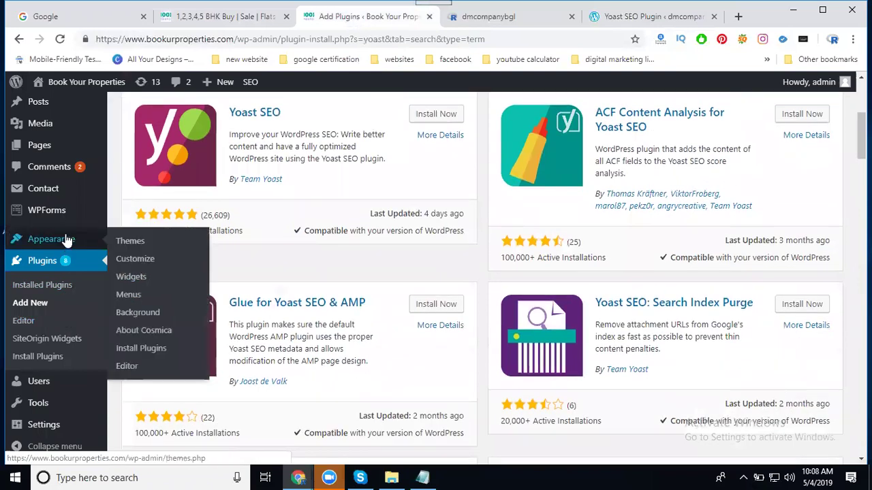
click(122, 245)
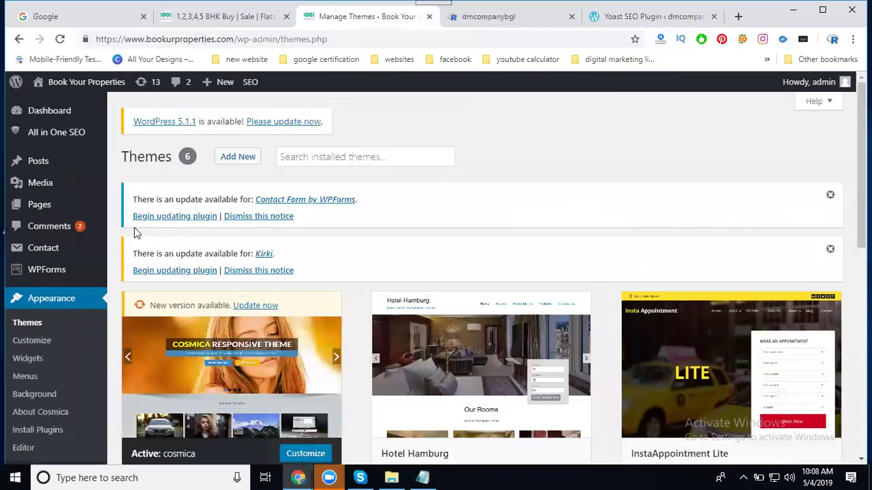
scroll(429, 188, down, 2)
scroll(434, 196, down, 4)
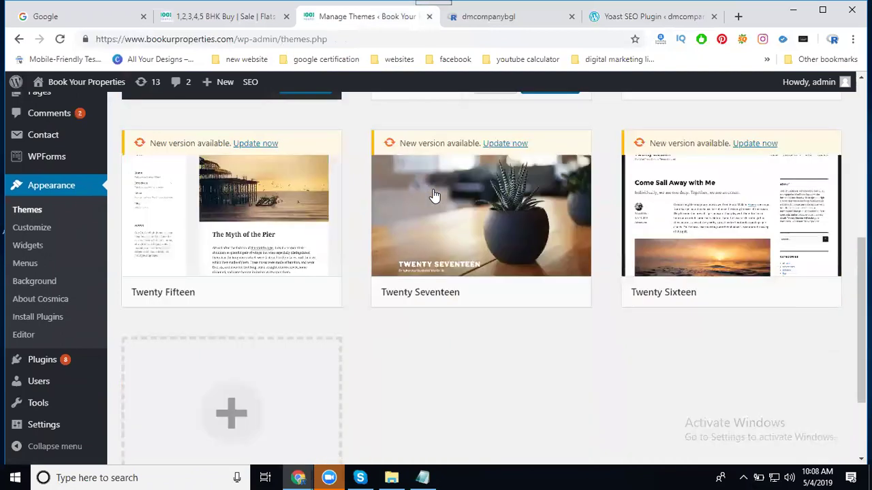
scroll(342, 250, up, 4)
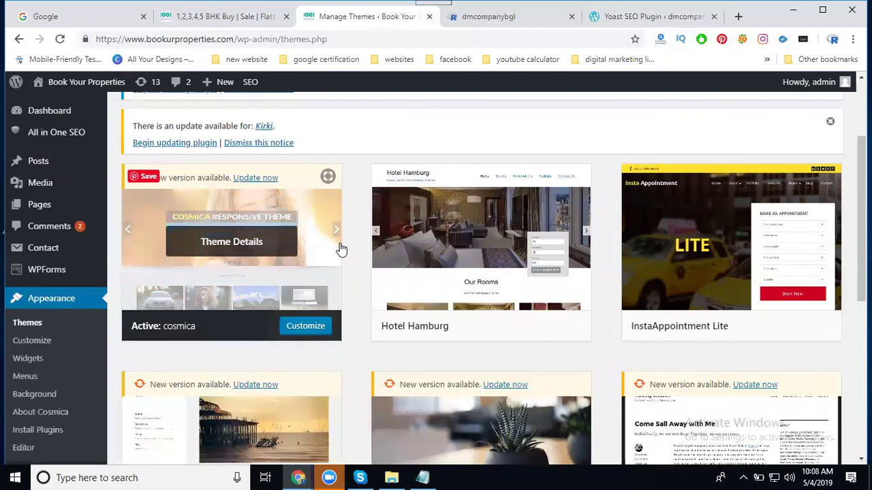
Go back to the dmcompanybgl WordPress.com dashboard, open its themes page and look over the theme catalogue
click(615, 17)
click(18, 47)
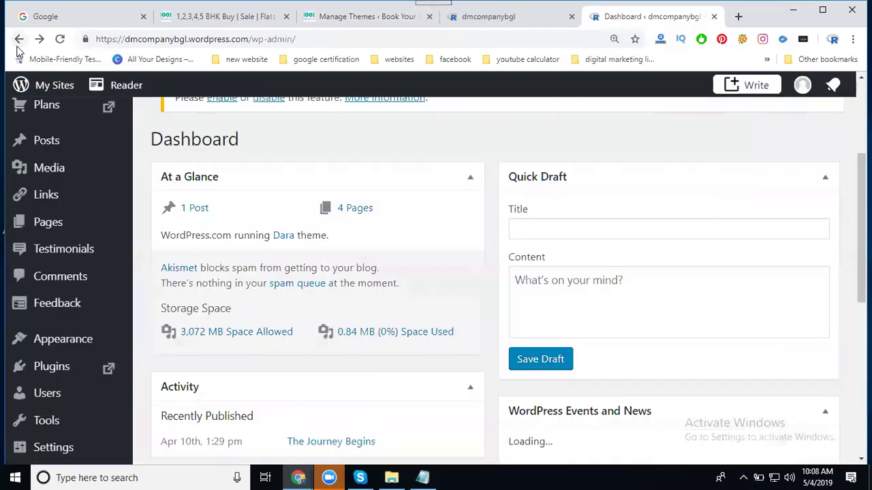
scroll(83, 232, down, 3)
scroll(83, 235, down, 1)
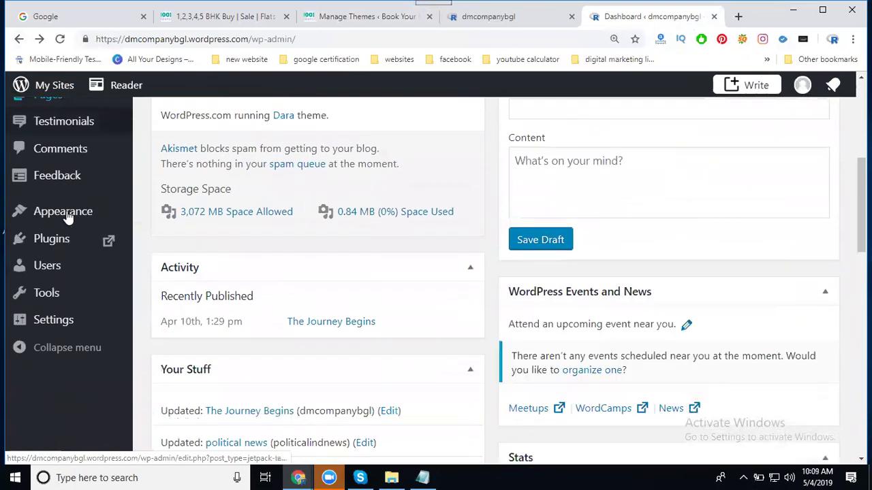
mouse_move(64, 319)
click(169, 267)
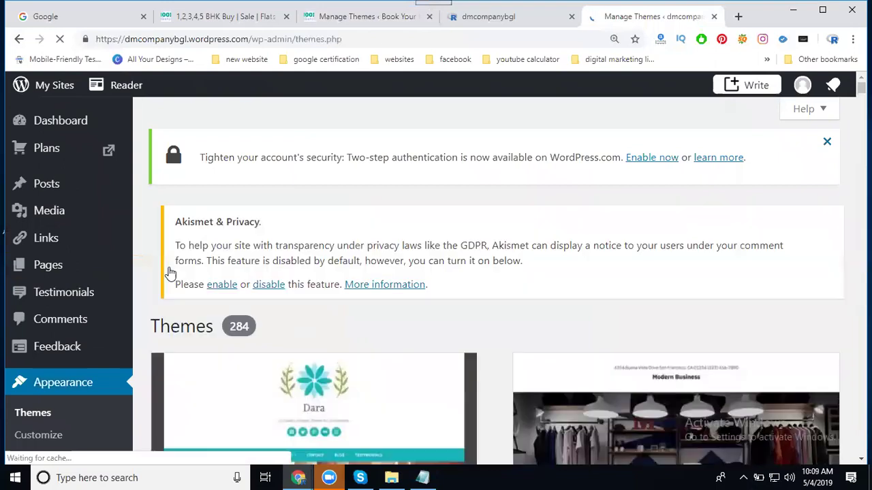
scroll(341, 239, down, 3)
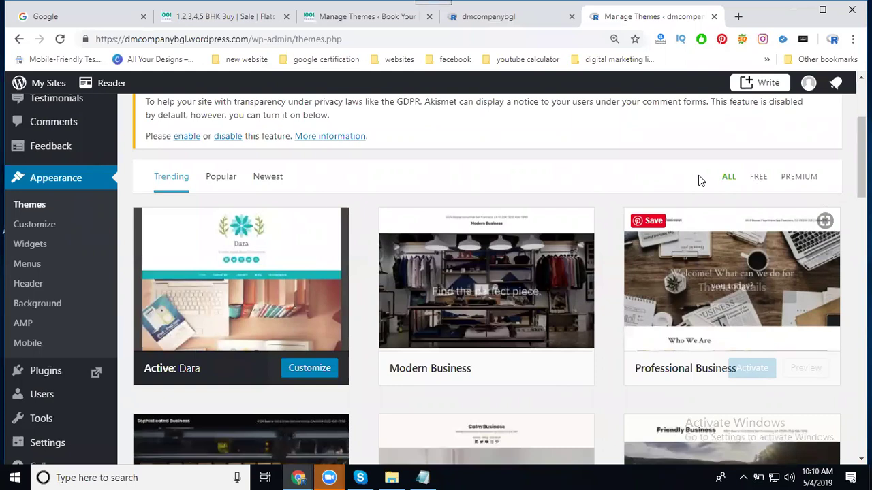
key(super+d)
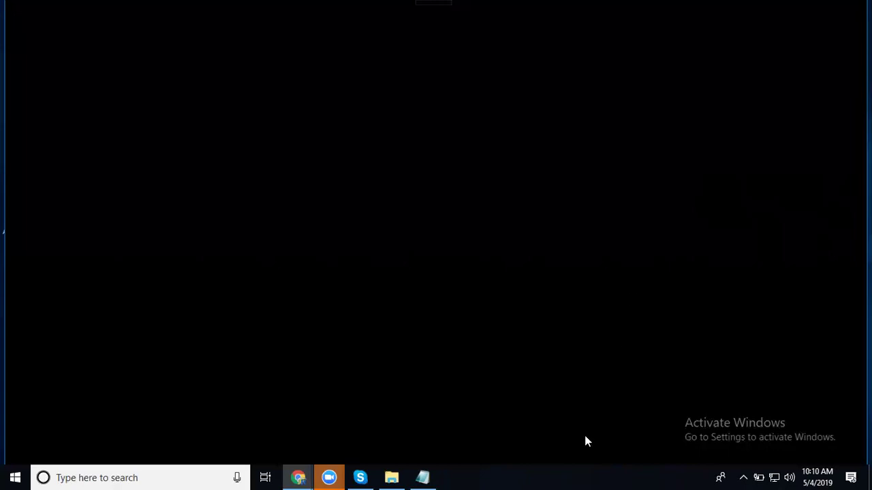
key(super+d)
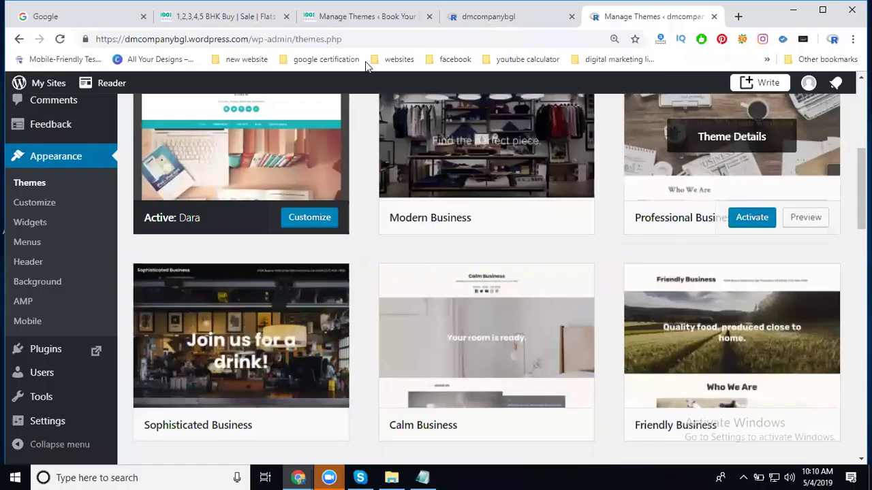
Open the All in One SEO general settings in the Book Your Properties admin and examine the title formats, webmaster verification and Google Analytics options
click(338, 22)
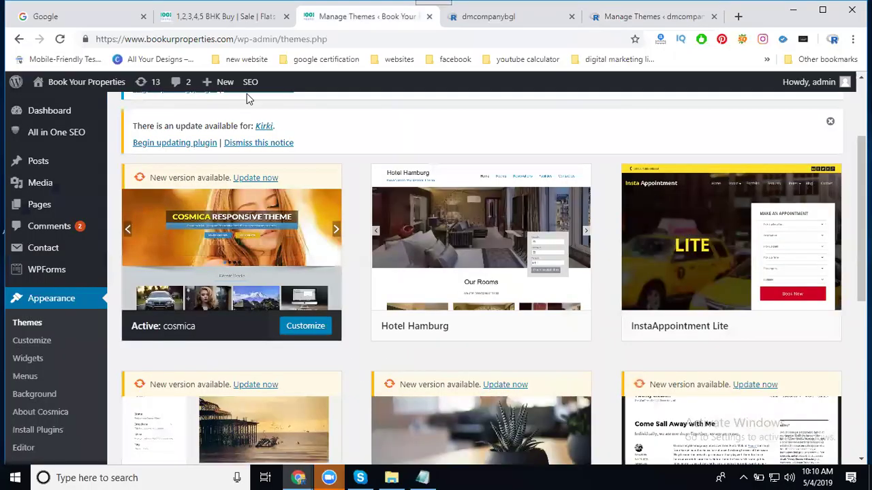
mouse_move(248, 97)
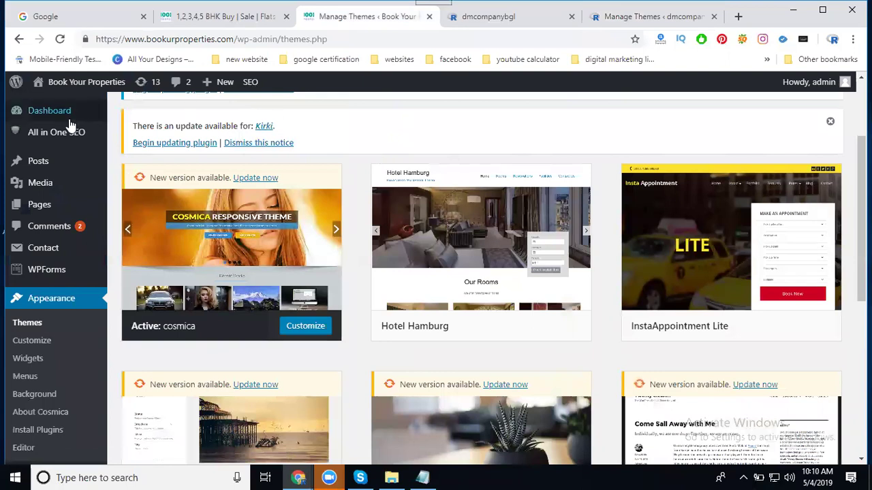
click(53, 135)
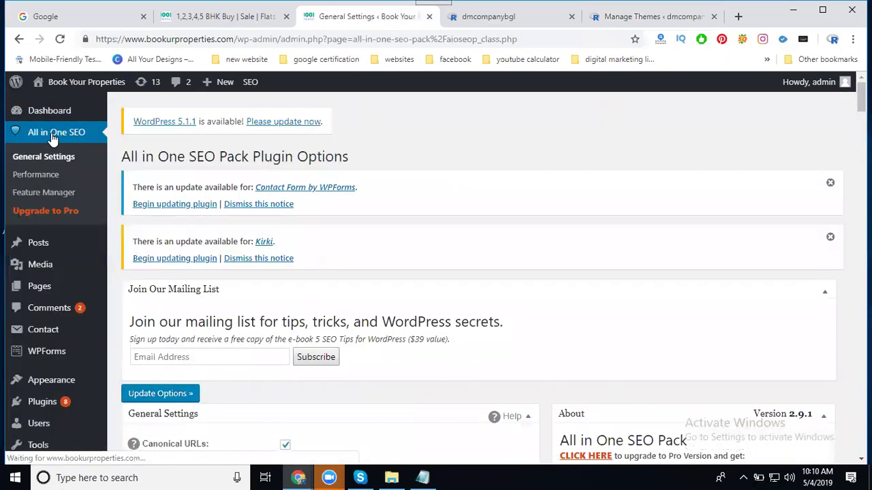
scroll(419, 228, down, 2)
scroll(409, 225, down, 10)
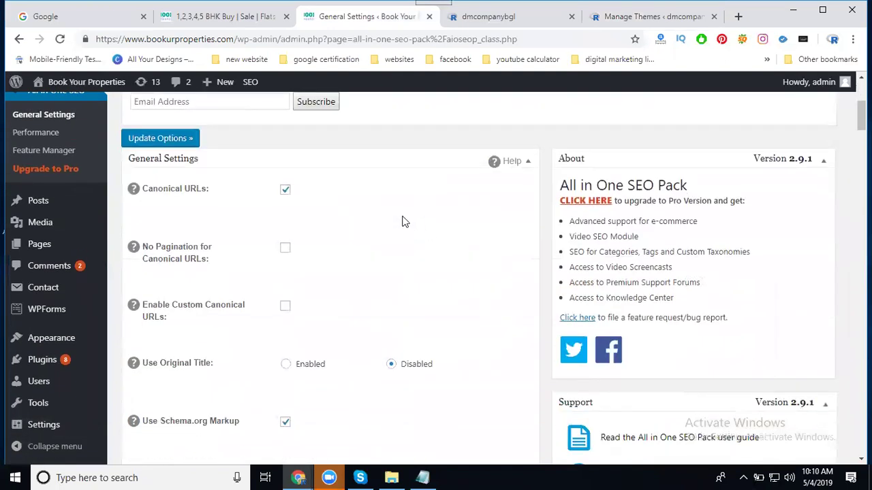
scroll(394, 219, down, 10)
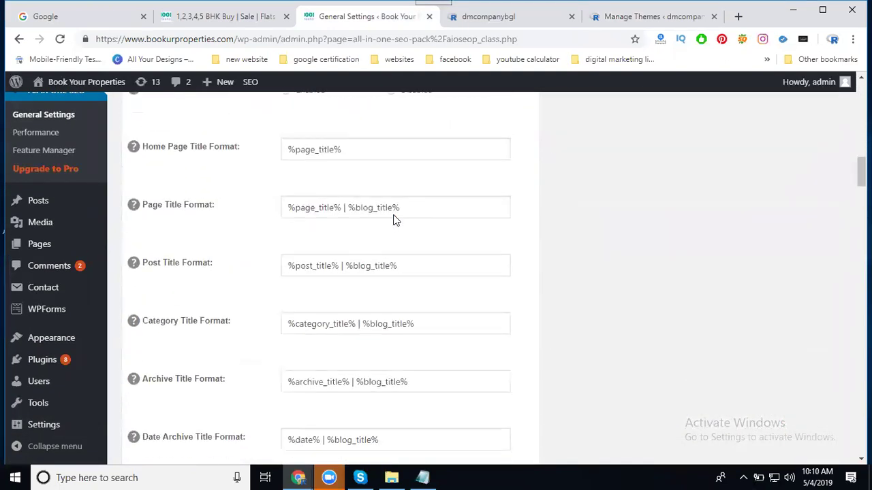
scroll(394, 215, down, 5)
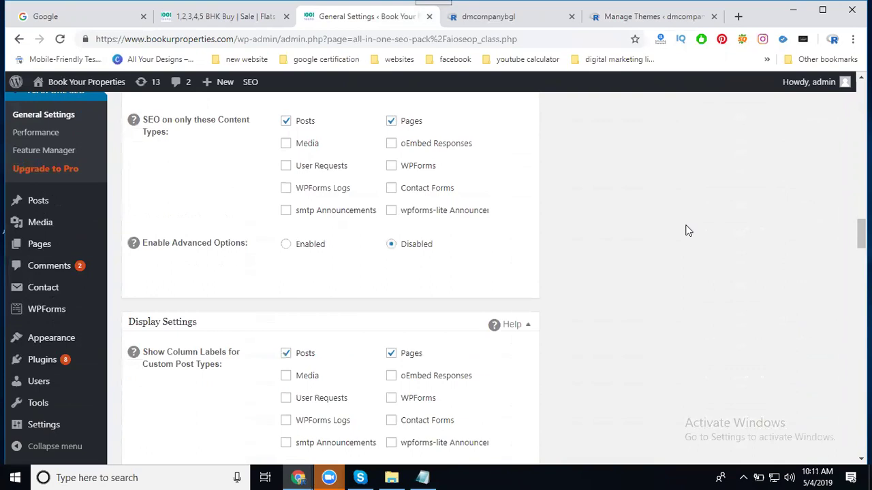
scroll(632, 212, down, 7)
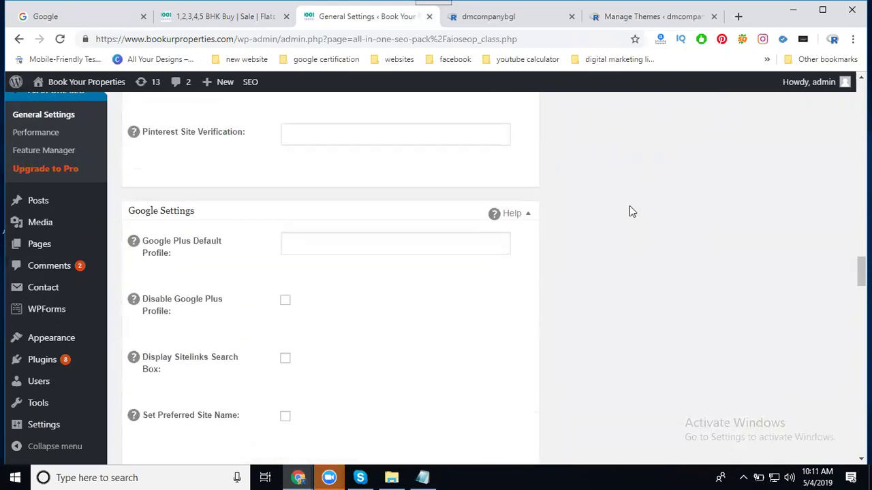
scroll(631, 212, up, 2)
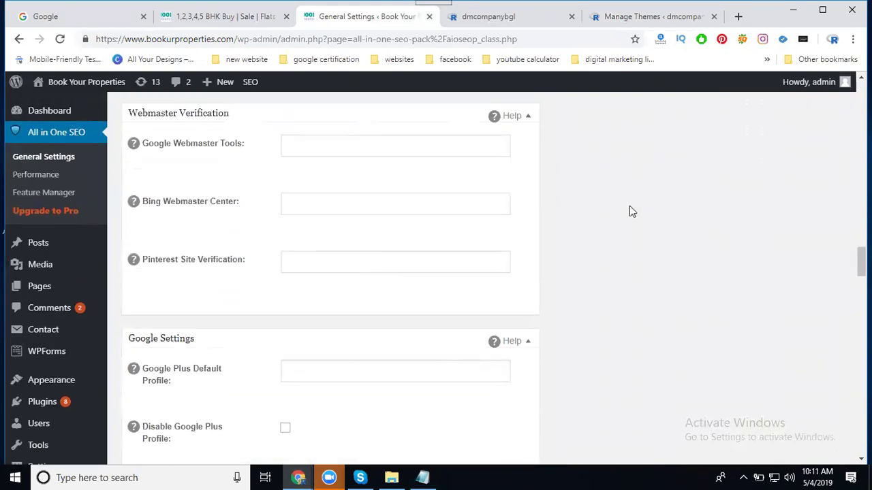
scroll(630, 212, down, 5)
scroll(629, 211, down, 4)
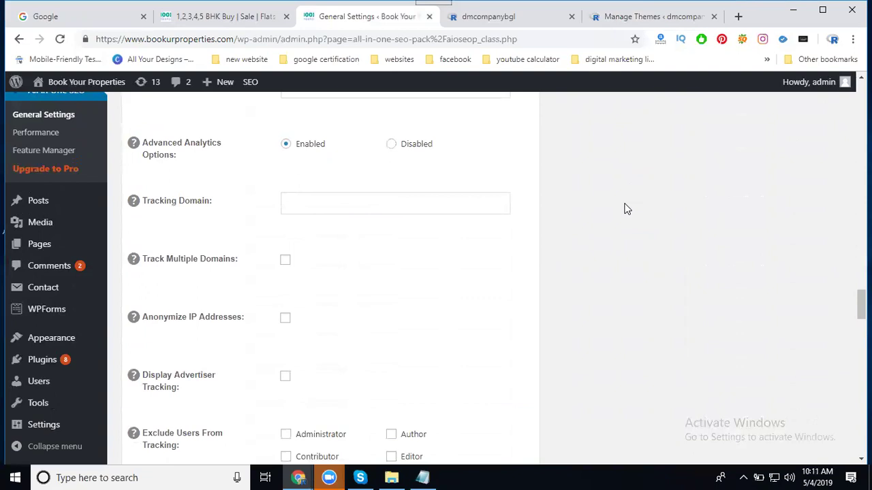
Return to the dmcompanybgl themes and compare the options offered for the free Radcliffe 2 and the paid Shrake theme
click(606, 23)
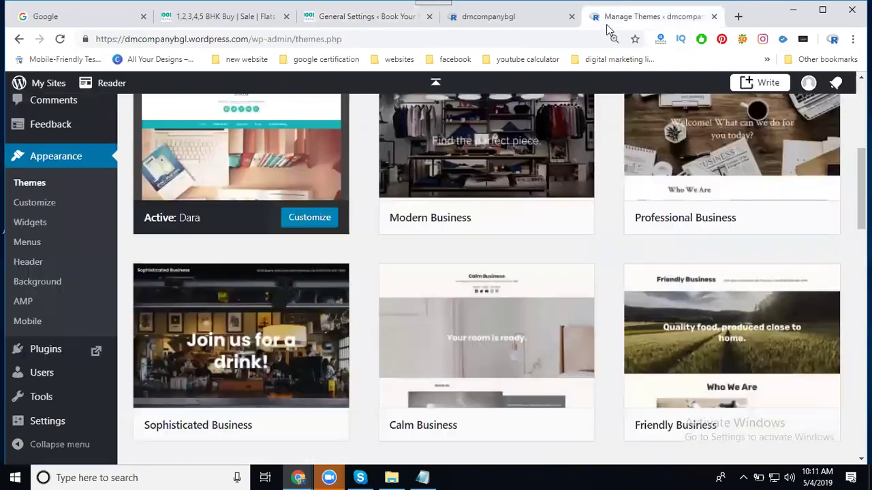
scroll(156, 206, down, 5)
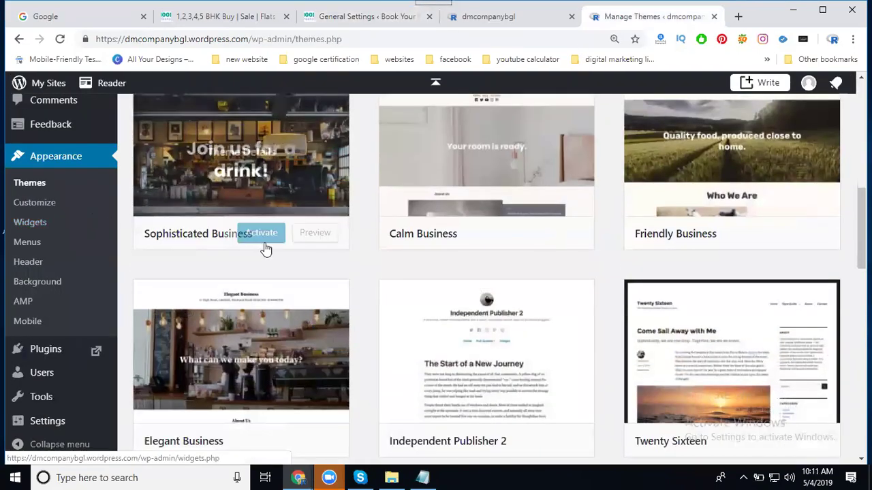
scroll(109, 262, down, 3)
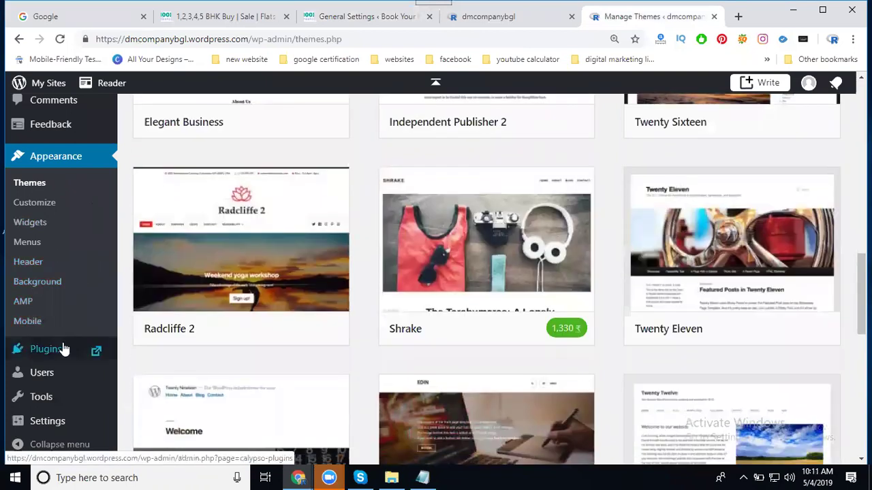
mouse_move(260, 218)
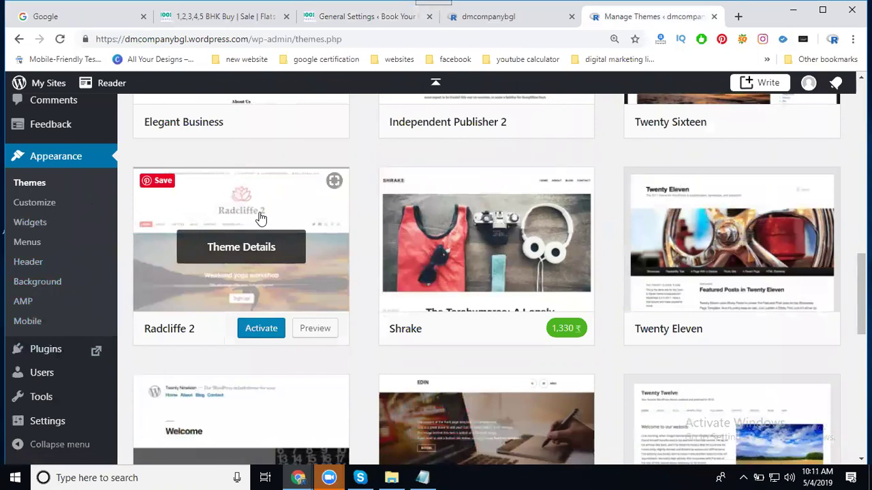
mouse_move(496, 334)
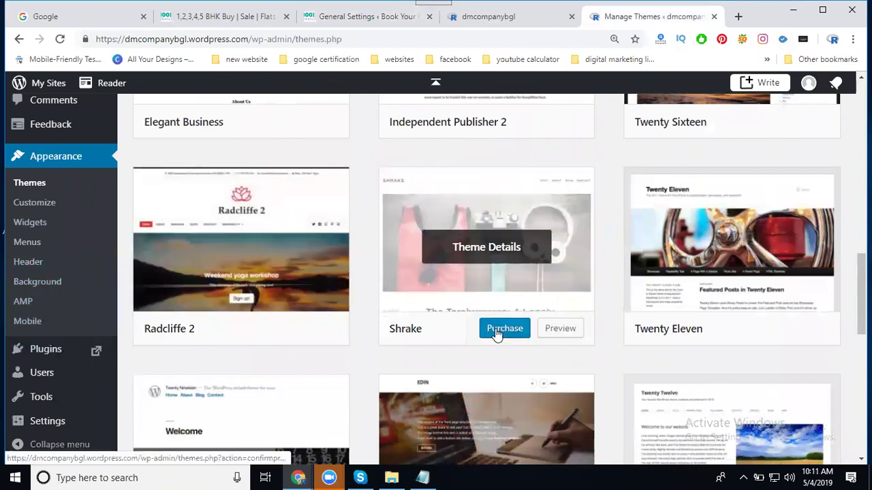
Revisit the Book Ur Properties homepage, return to its WordPress admin and open the list of all posts
click(224, 18)
scroll(427, 188, up, 3)
click(354, 23)
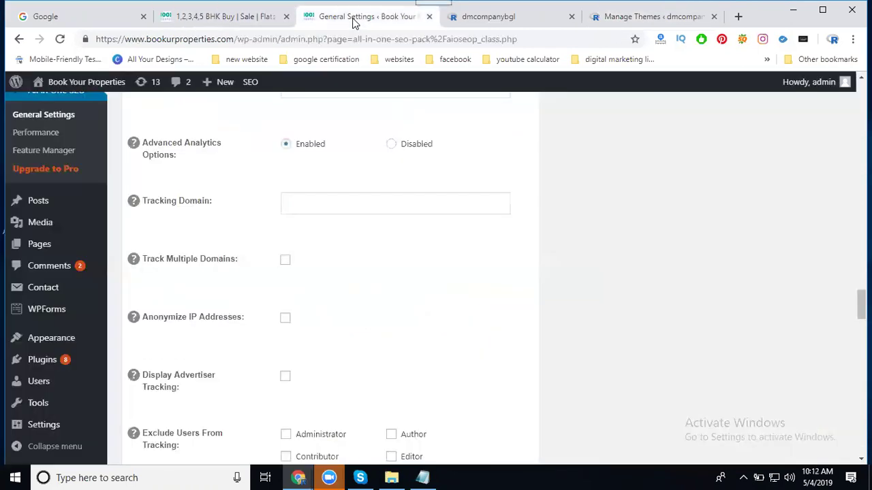
scroll(81, 264, up, 4)
mouse_move(107, 267)
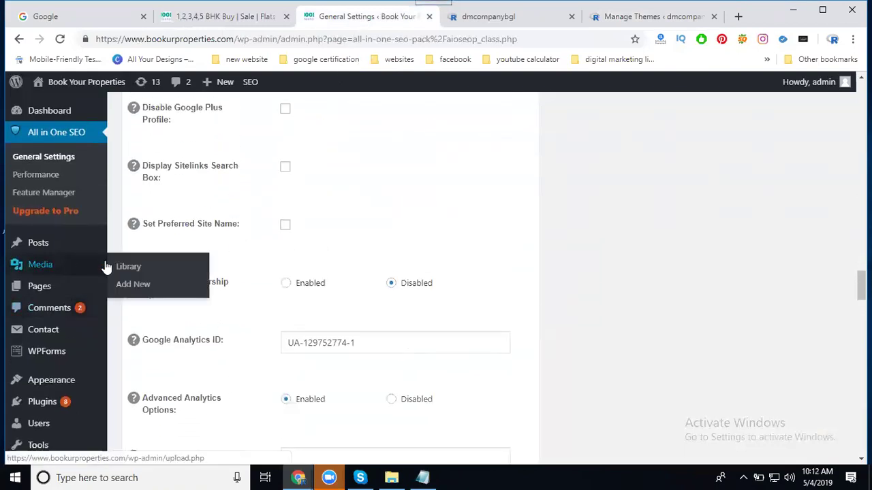
scroll(45, 242, down, 2)
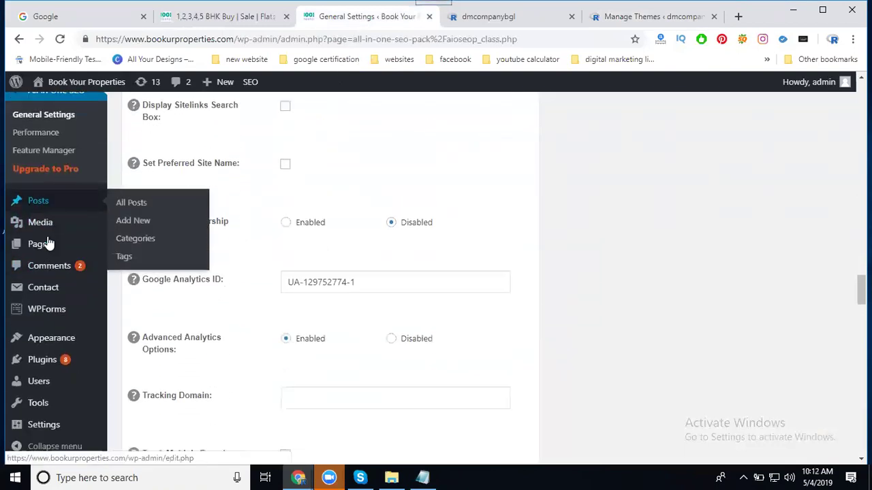
click(39, 202)
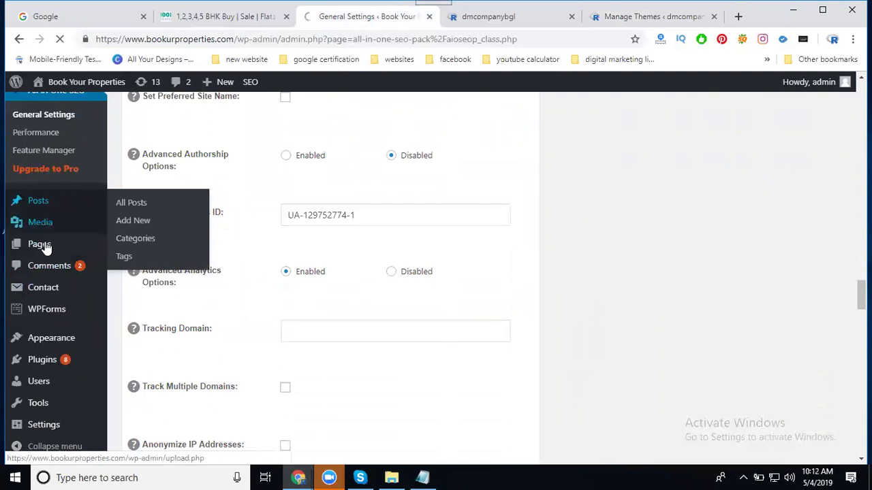
mouse_move(46, 248)
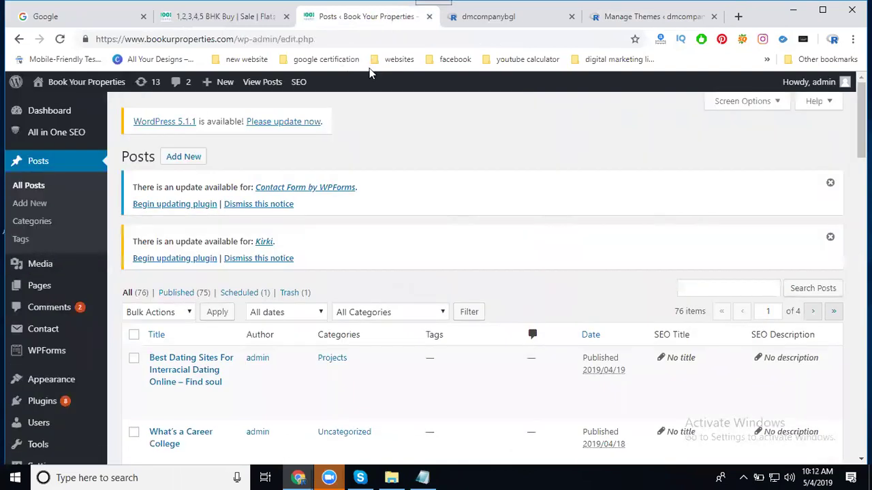
View the dmcompanybgl homepage up to its header, and return to the Book Your Properties posts list to show the Media options
click(479, 15)
scroll(375, 272, up, 5)
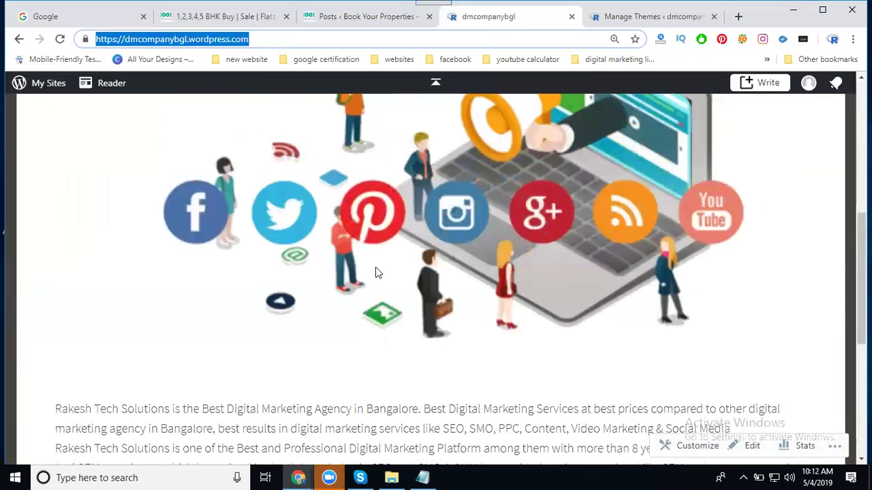
scroll(376, 273, up, 5)
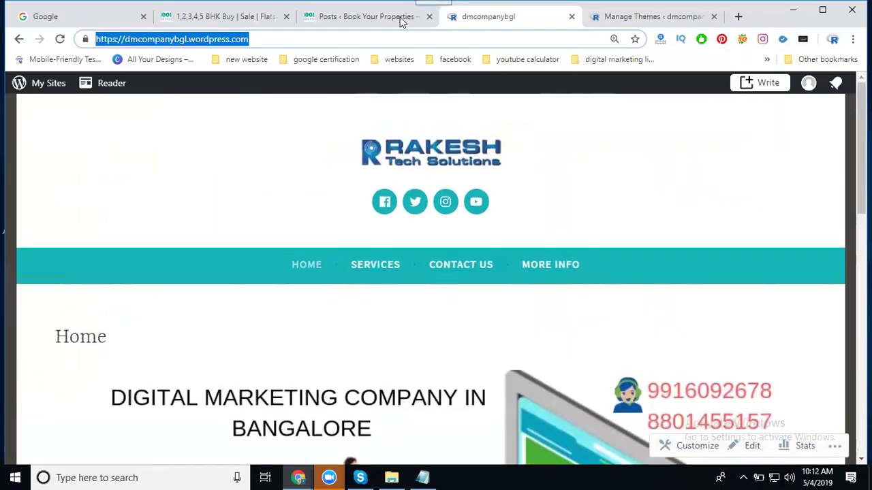
click(401, 20)
mouse_move(42, 267)
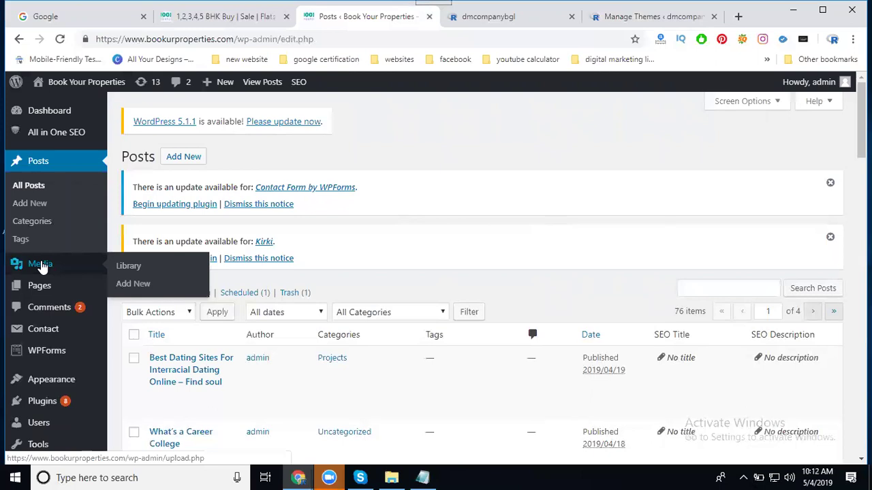
Open the WordPress.com plans for dmcompanybgl and review the features of the Blogs and Personal Sites plans
click(623, 16)
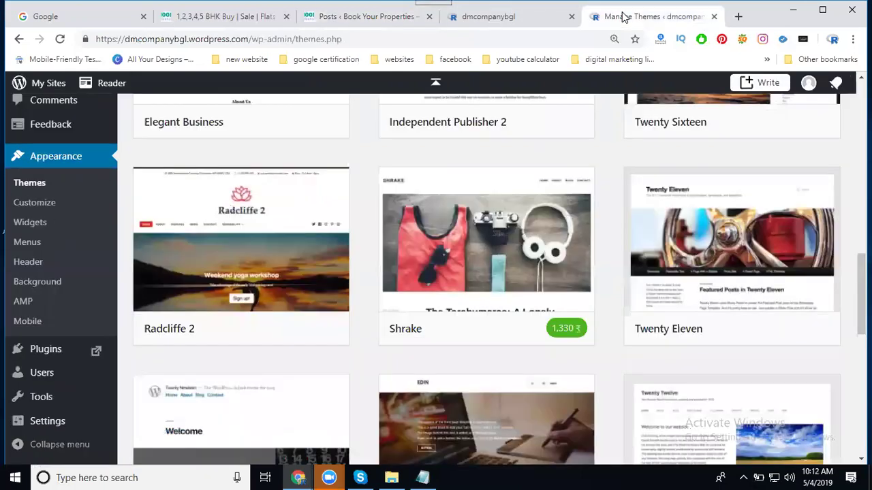
scroll(131, 152, up, 5)
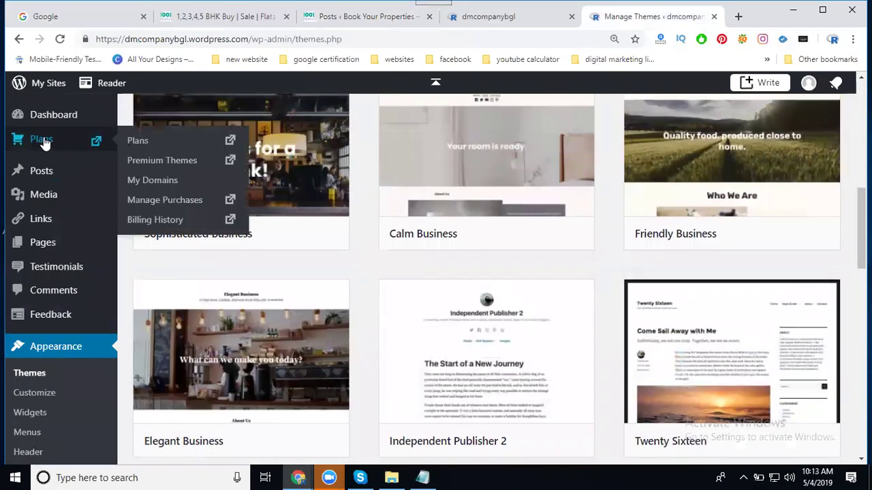
click(42, 145)
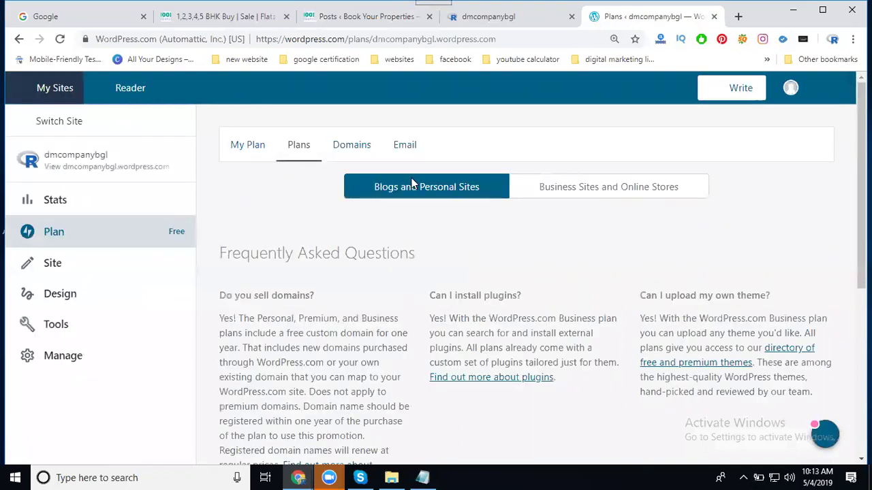
scroll(406, 263, down, 5)
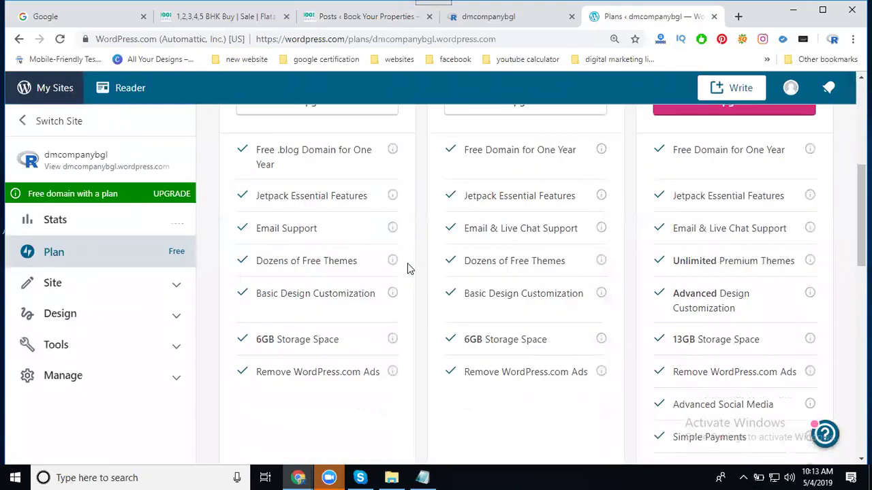
Compare the personal plan prices with the Business Sites and Online Stores plans, and highlight the eCommerce plan's price
scroll(302, 228, up, 5)
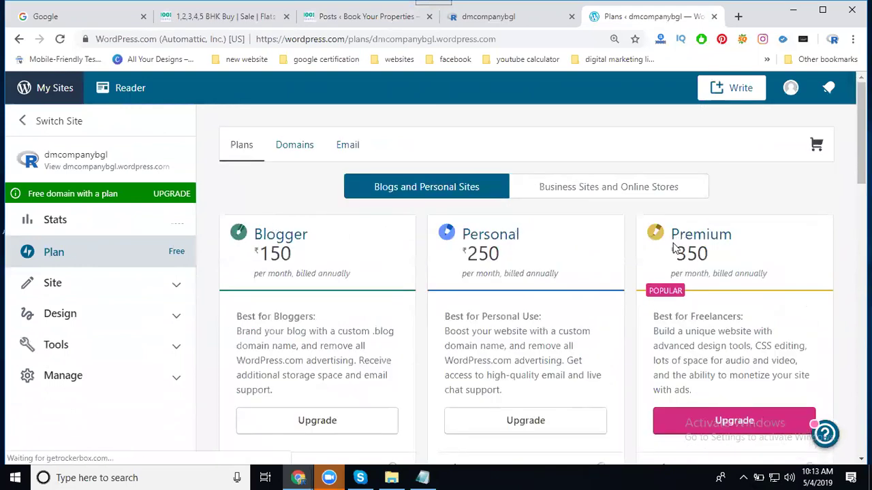
click(584, 192)
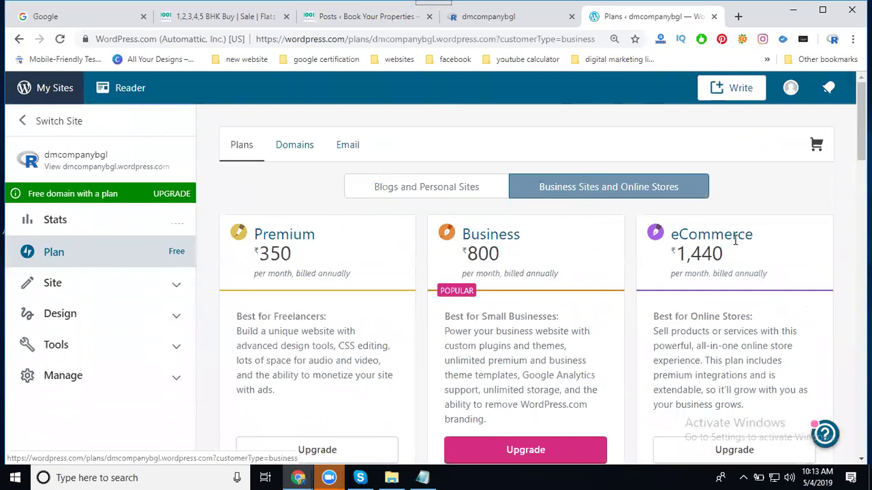
drag(679, 255, 731, 261)
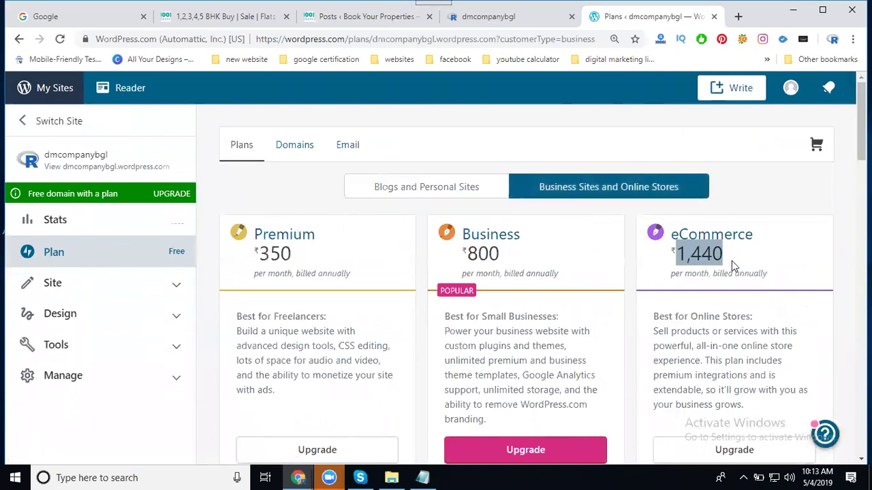